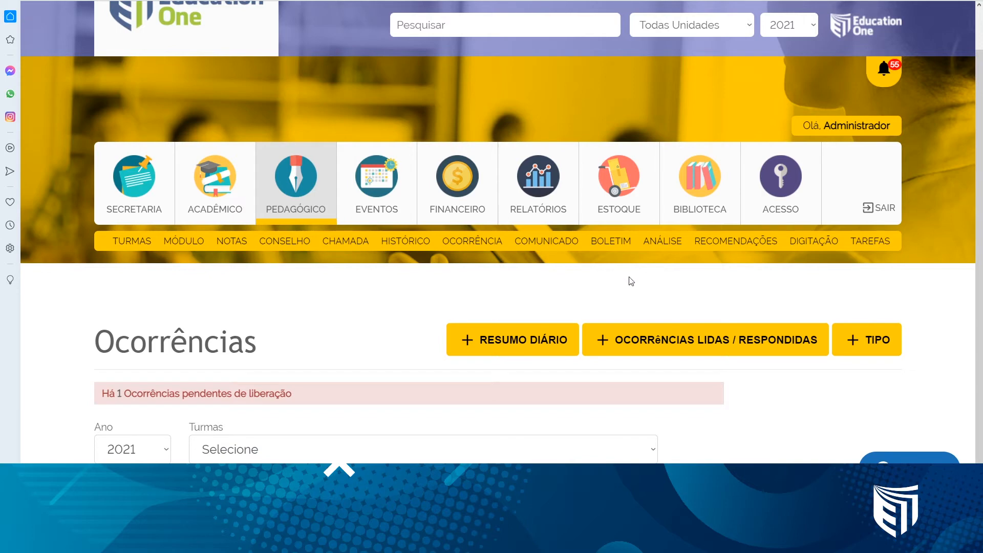
Open the list of occurrence types and review the existing daily summary types for Berçário and Maternal.
{"action": "left_click", "coordinate": [869, 349]}
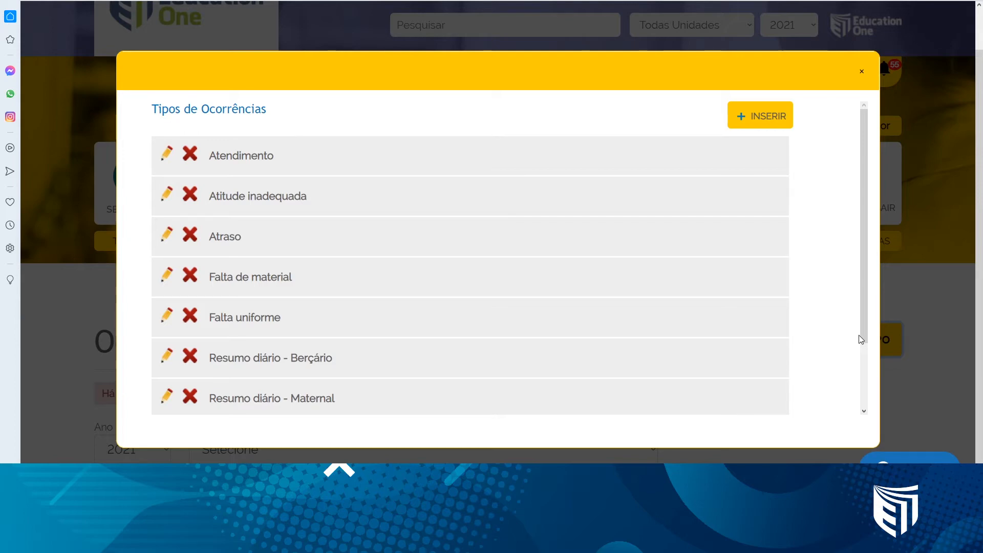
{"action": "scroll", "coordinate": [431, 358], "scroll_direction": "down", "scroll_amount": 2}
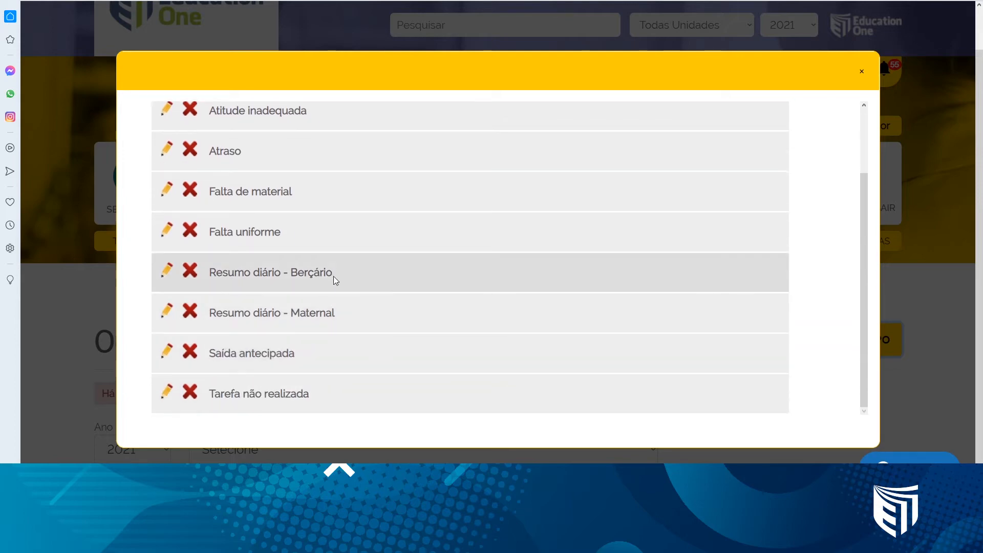
{"action": "left_click_drag", "start_coordinate": [333, 275], "coordinate": [243, 276]}
{"action": "left_click", "coordinate": [301, 286]}
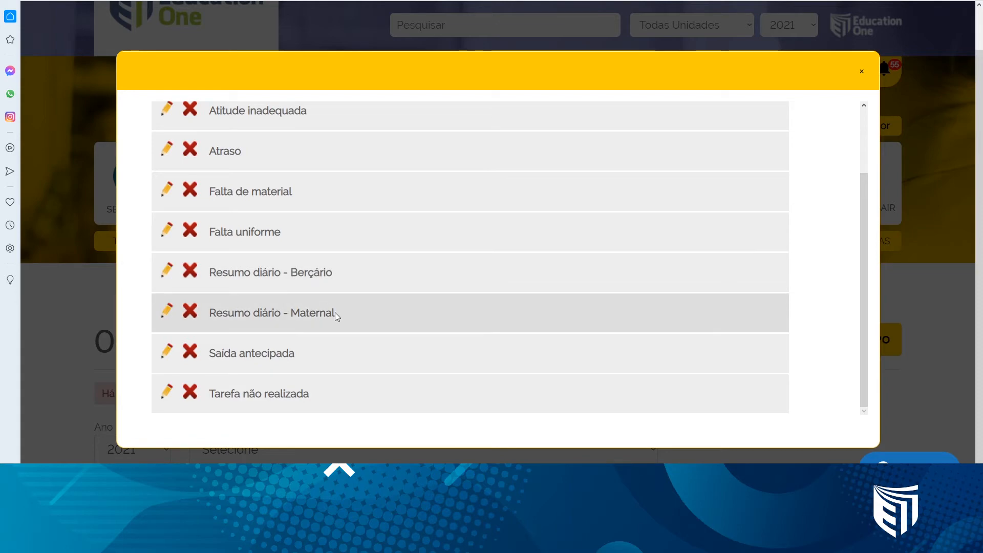
{"action": "left_click_drag", "start_coordinate": [337, 314], "coordinate": [291, 313]}
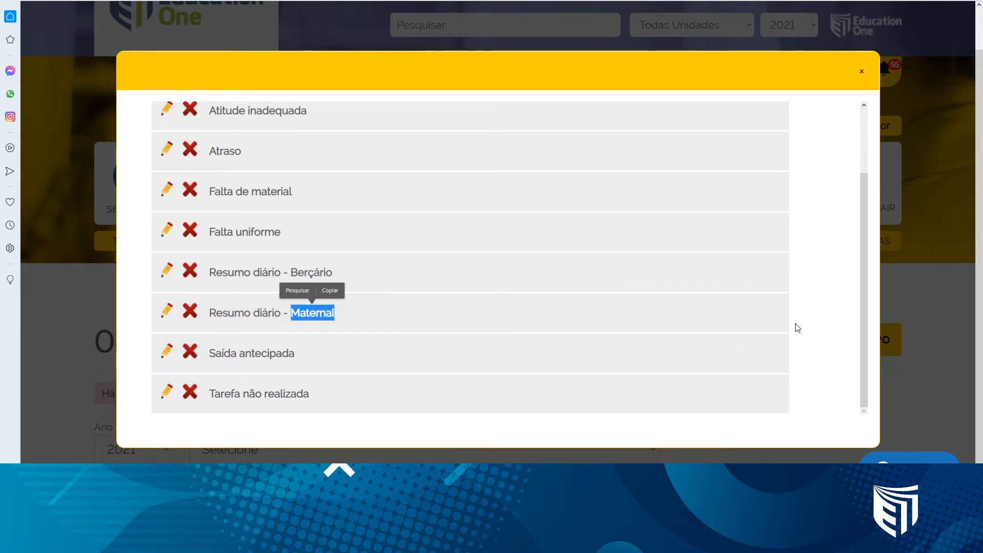
{"action": "left_click", "coordinate": [808, 324]}
{"action": "scroll", "coordinate": [808, 324], "scroll_direction": "up", "scroll_amount": 1}
{"action": "scroll", "coordinate": [808, 324], "scroll_direction": "up", "scroll_amount": 1}
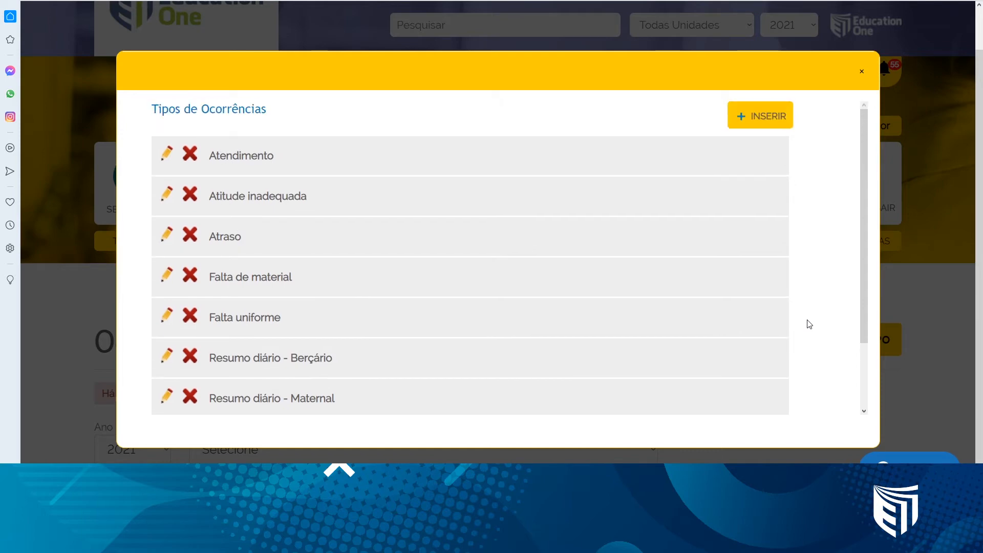
Start a new occurrence type with the description "Resumo Diário - Mini Maternal", leaving the default text empty.
{"action": "left_click", "coordinate": [787, 121]}
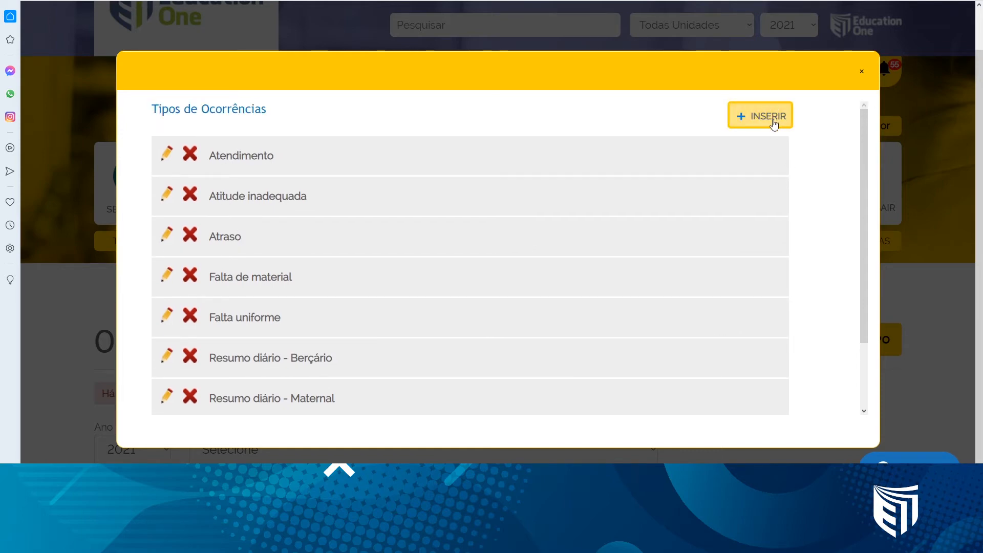
{"action": "left_click", "coordinate": [772, 120]}
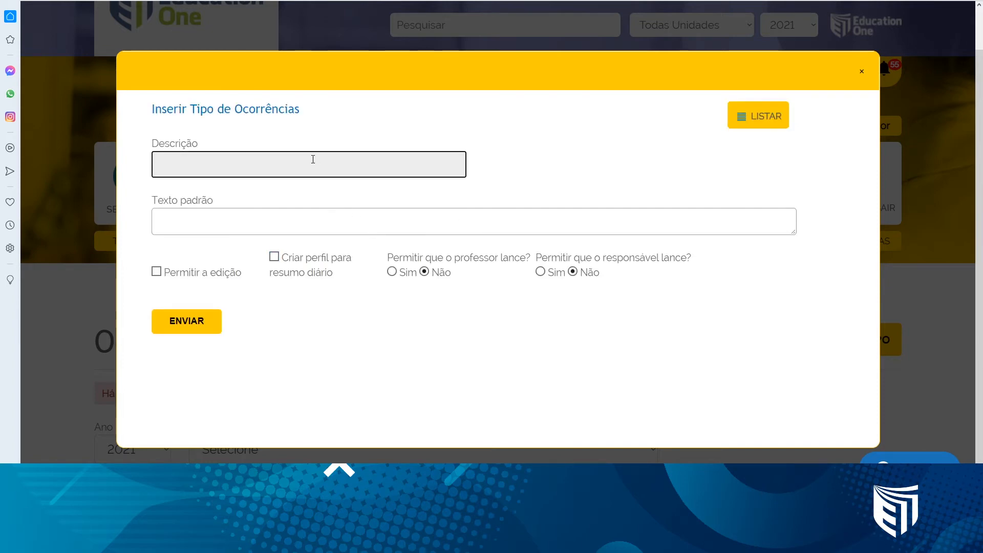
{"action": "type", "text": "Resumo"}
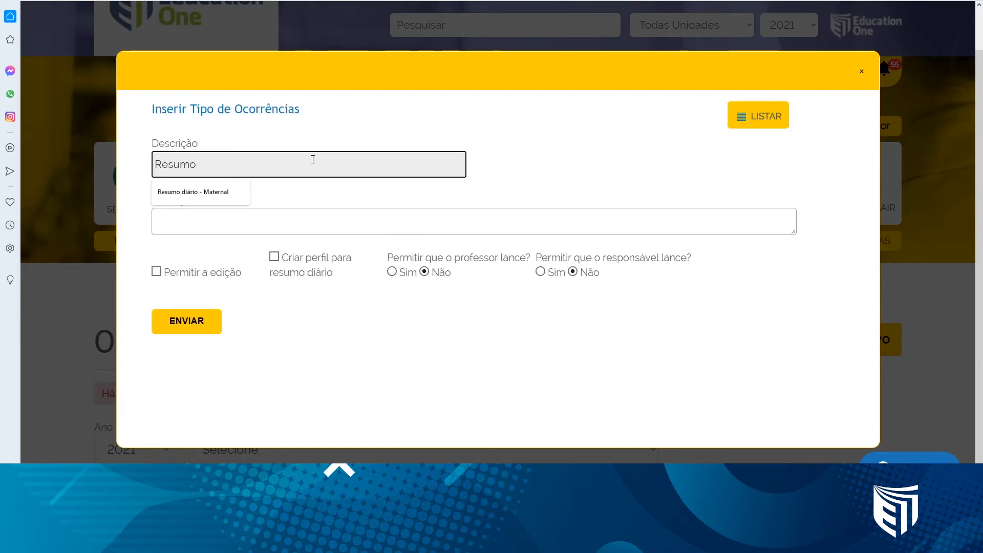
{"action": "type", "text": " Diário - M"}
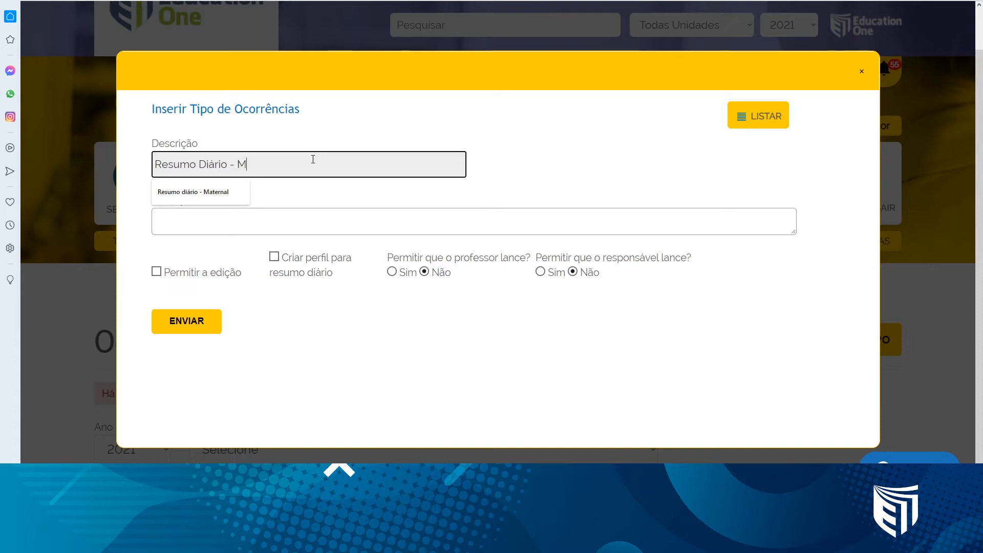
{"action": "type", "text": "ini Maternal"}
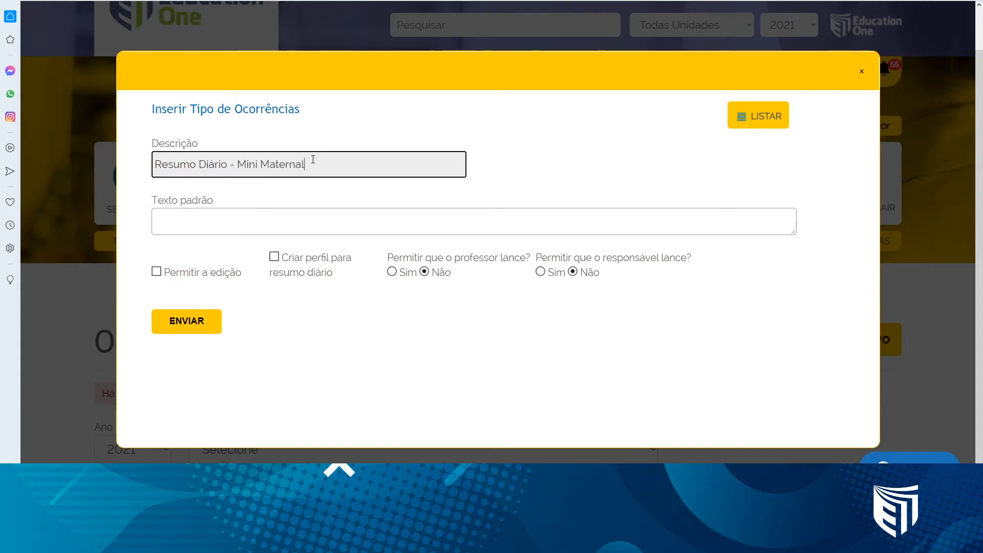
{"action": "left_click", "coordinate": [231, 216]}
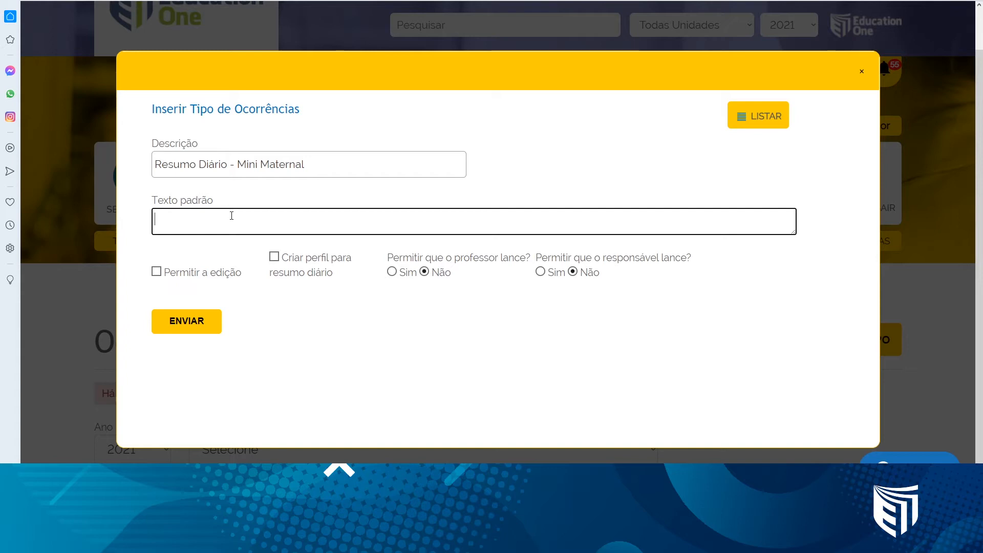
Enable editing and the creation of a daily summary profile for the new occurrence type.
{"action": "left_click", "coordinate": [238, 275]}
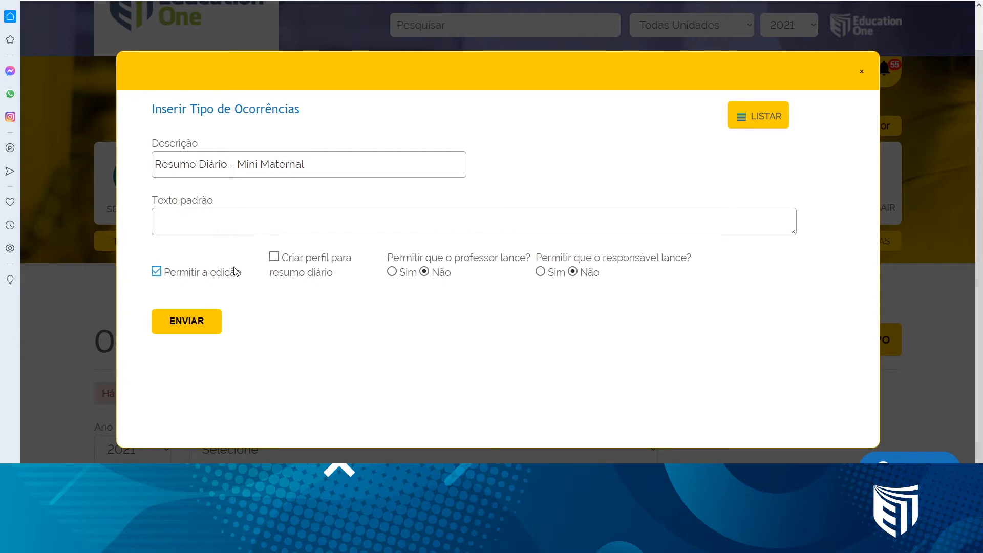
{"action": "left_click_drag", "start_coordinate": [333, 276], "coordinate": [284, 253]}
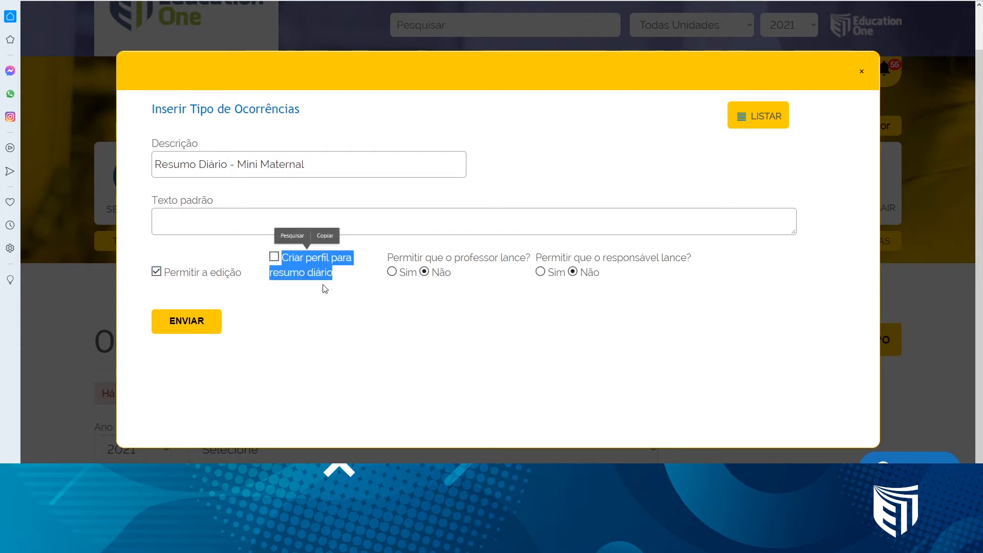
{"action": "left_click", "coordinate": [290, 270]}
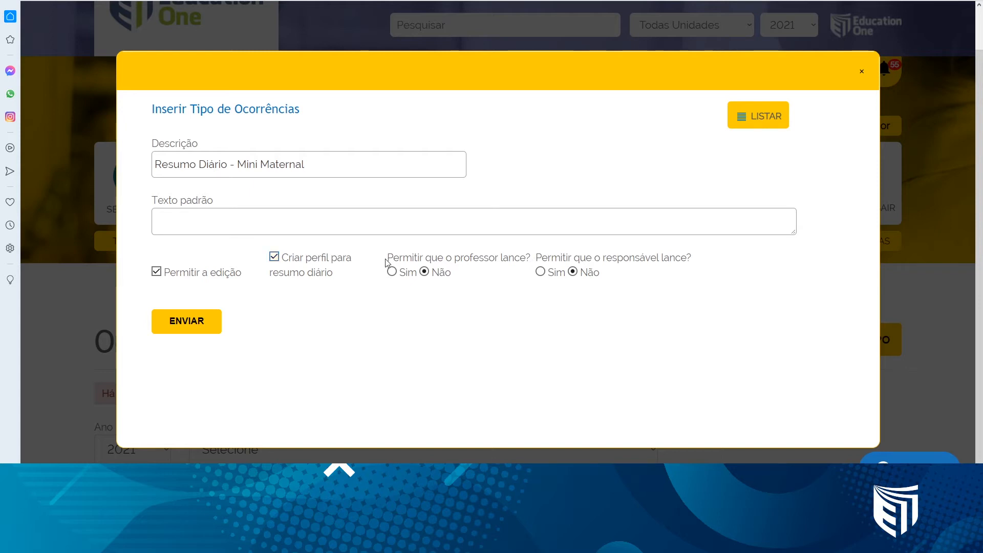
Allow teachers to submit occurrences of this type by setting "Permitir que o professor lance?" to Sim.
{"action": "left_click_drag", "start_coordinate": [385, 259], "coordinate": [531, 262]}
{"action": "left_click", "coordinate": [525, 281]}
{"action": "left_click_drag", "start_coordinate": [689, 267], "coordinate": [551, 259]}
{"action": "left_click", "coordinate": [684, 286]}
{"action": "left_click", "coordinate": [391, 272]}
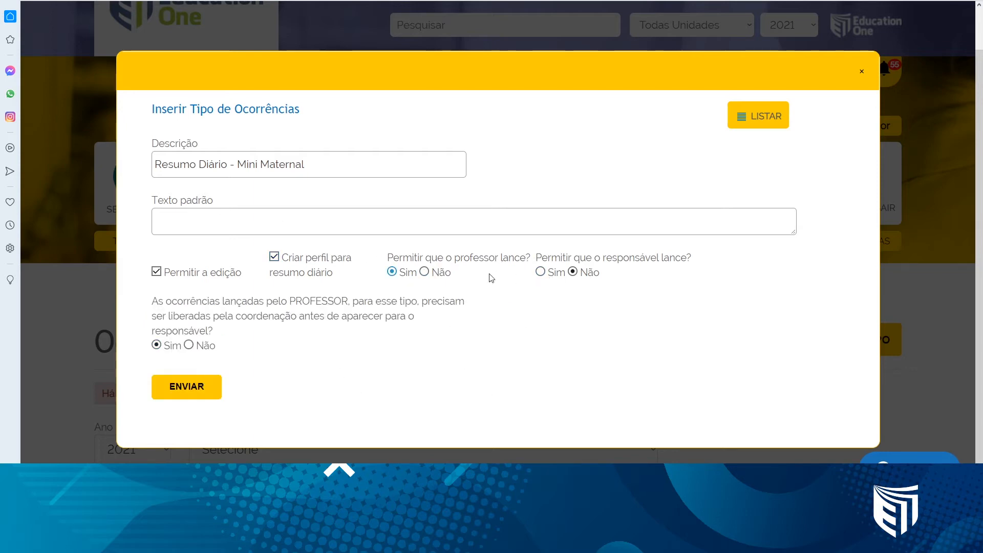
Set the coordination release requirement for teacher occurrences to Não, then submit the new type and close its dialog.
{"action": "left_click_drag", "start_coordinate": [157, 303], "coordinate": [314, 319]}
{"action": "left_click", "coordinate": [276, 339]}
{"action": "left_click", "coordinate": [189, 346]}
{"action": "left_click", "coordinate": [199, 390]}
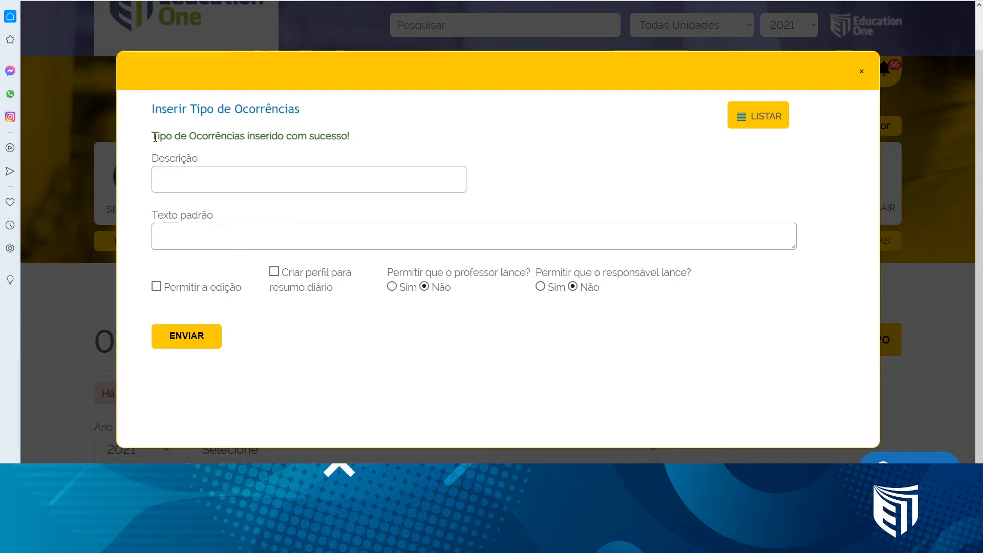
{"action": "left_click_drag", "start_coordinate": [155, 137], "coordinate": [363, 142]}
{"action": "left_click", "coordinate": [524, 152]}
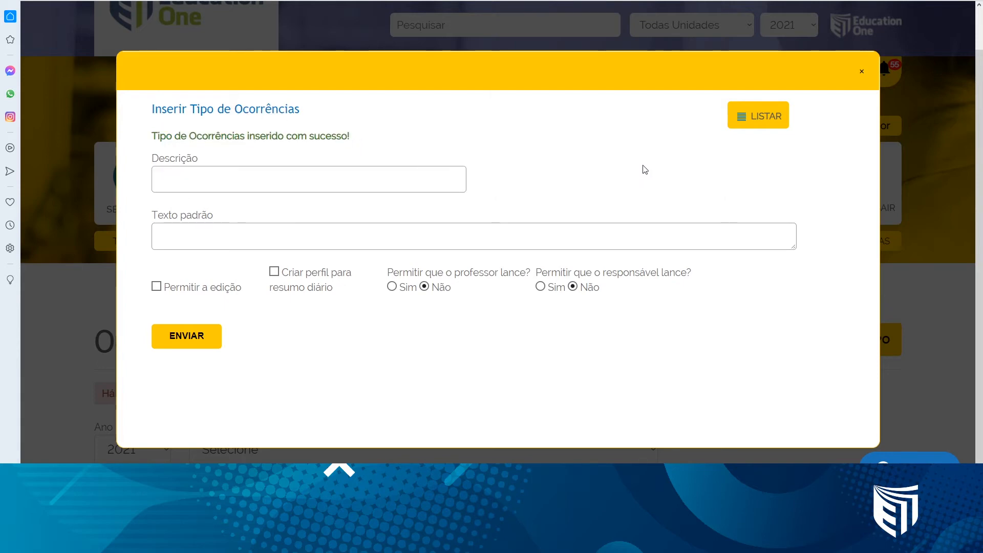
{"action": "left_click", "coordinate": [861, 75]}
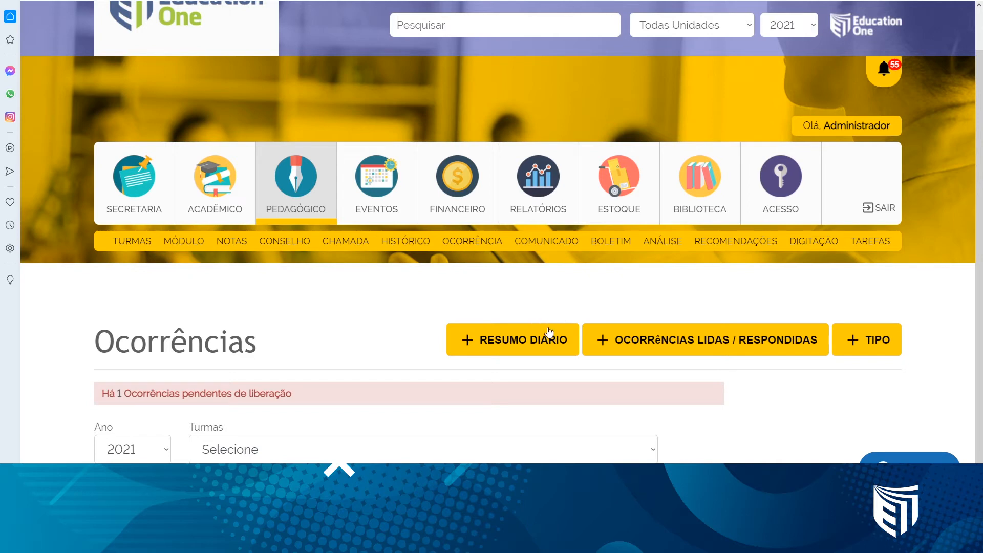
Open the daily summary questions page and choose "Resumo Diário - Mini Maternal" as the form type.
{"action": "left_click", "coordinate": [560, 354]}
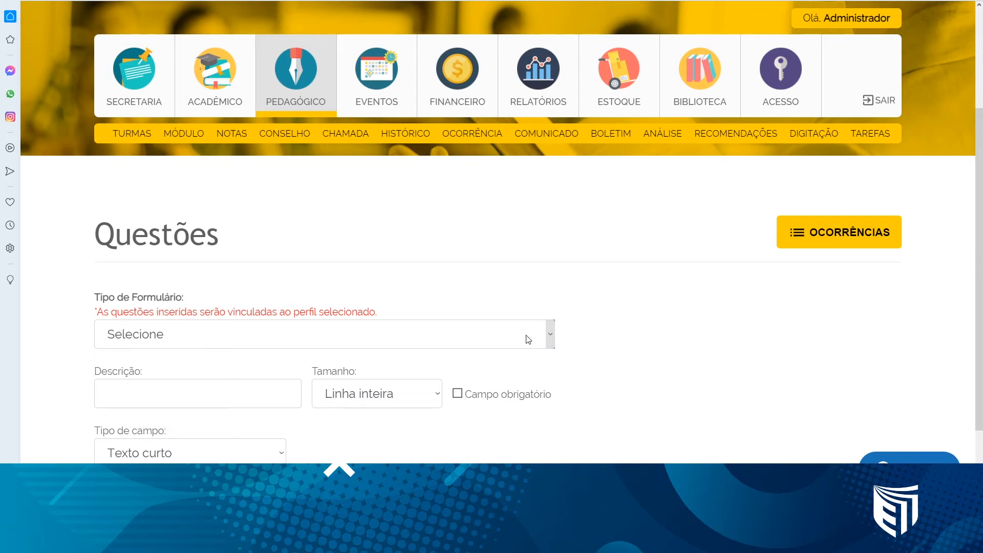
{"action": "left_click_drag", "start_coordinate": [96, 297], "coordinate": [185, 301]}
{"action": "left_click", "coordinate": [197, 328]}
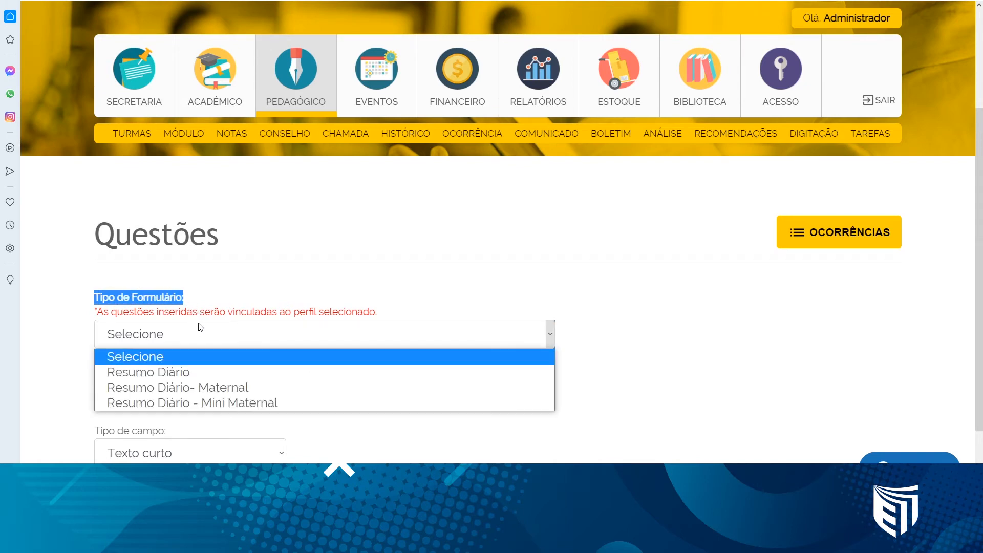
{"action": "left_click", "coordinate": [220, 403]}
{"action": "left_click", "coordinate": [311, 369]}
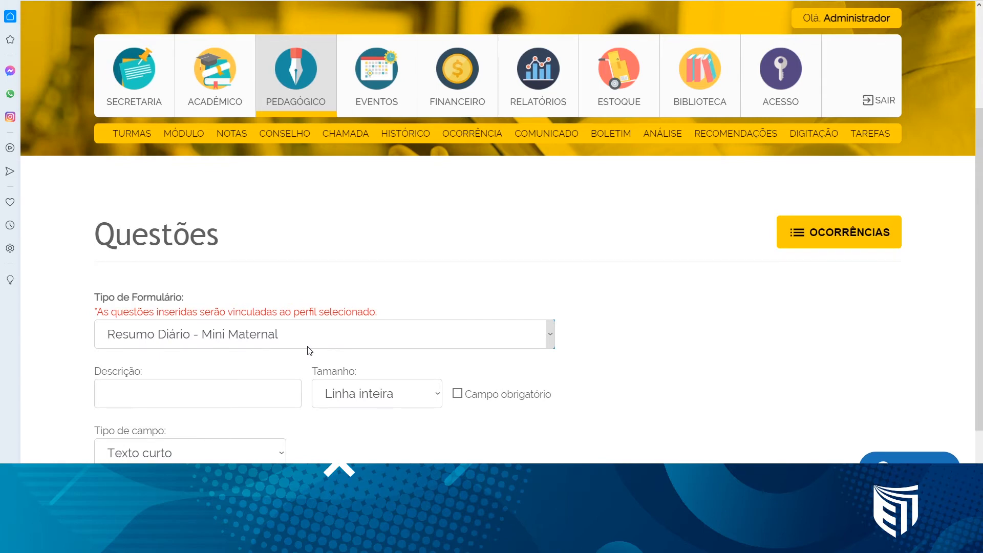
Enter "Almoçou" as the description of a new question for the daily summary form.
{"action": "scroll", "coordinate": [310, 351], "scroll_direction": "down", "scroll_amount": 2}
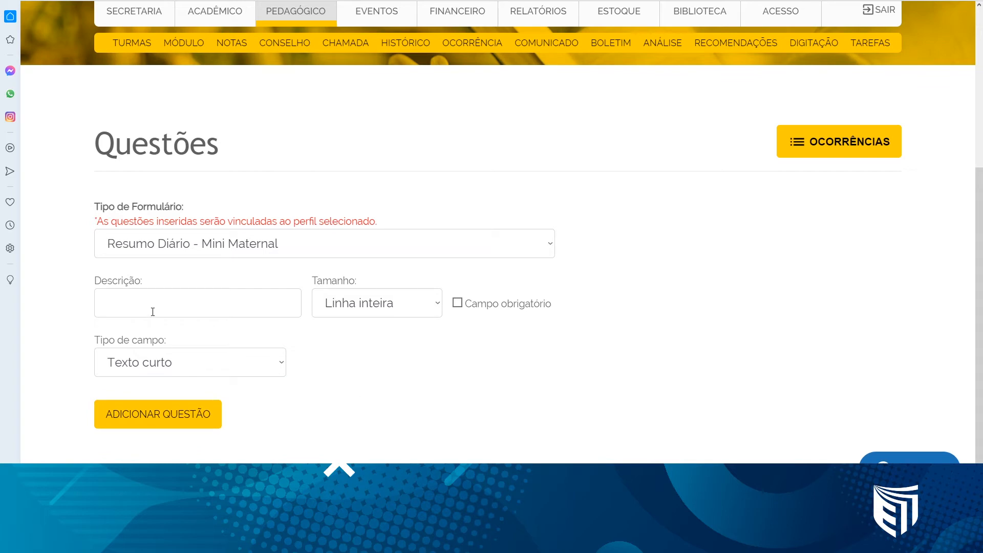
{"action": "left_click", "coordinate": [179, 302]}
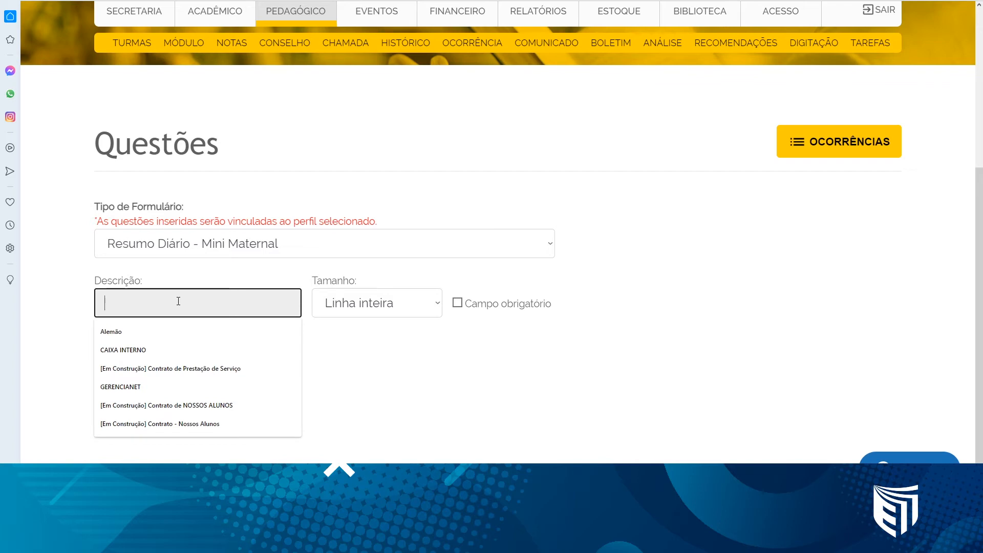
{"action": "type", "text": "M"}
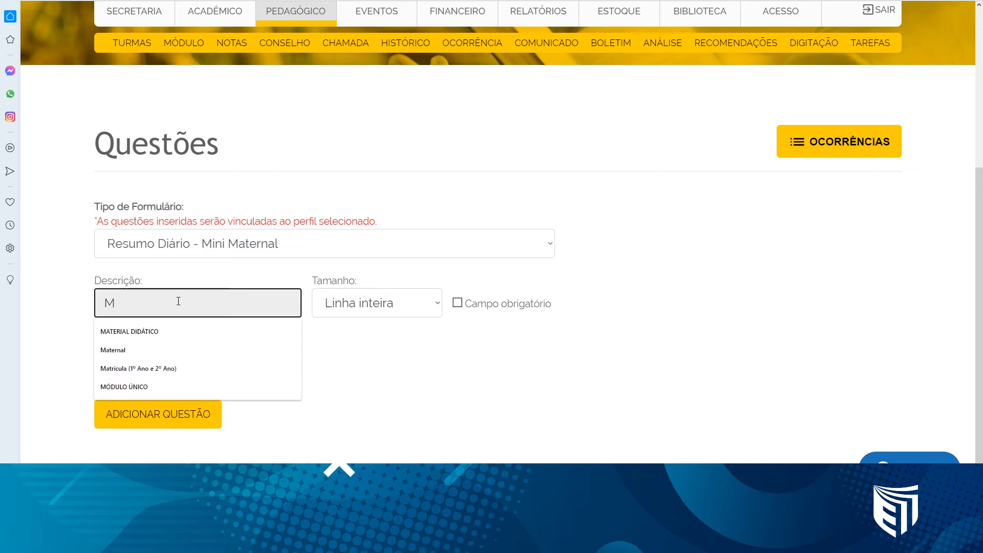
{"action": "key", "text": "BackSpace"}
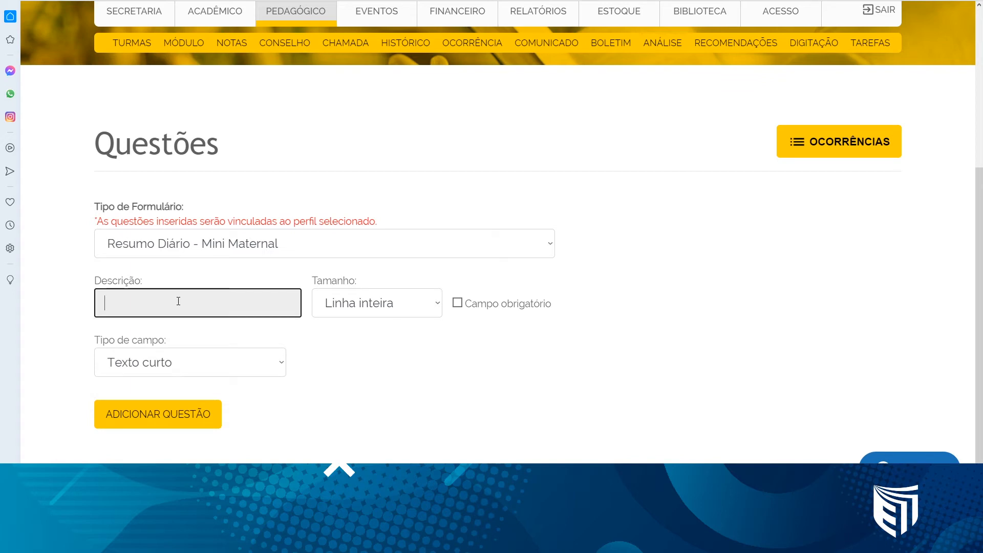
{"action": "type", "text": "Almoçou"}
{"action": "left_click", "coordinate": [349, 354]}
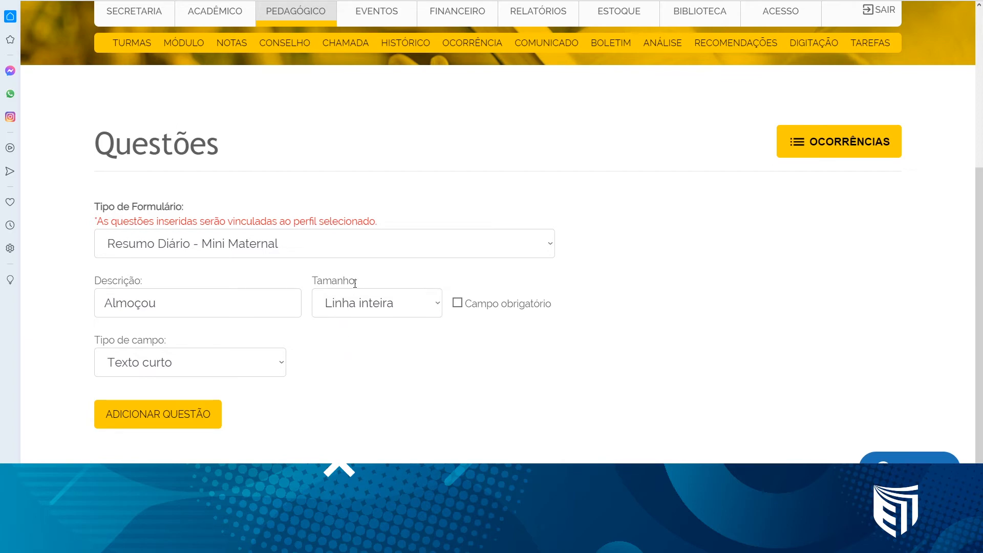
Set the Almoçou question's size to Metade da linha.
{"action": "left_click_drag", "start_coordinate": [359, 284], "coordinate": [312, 284]}
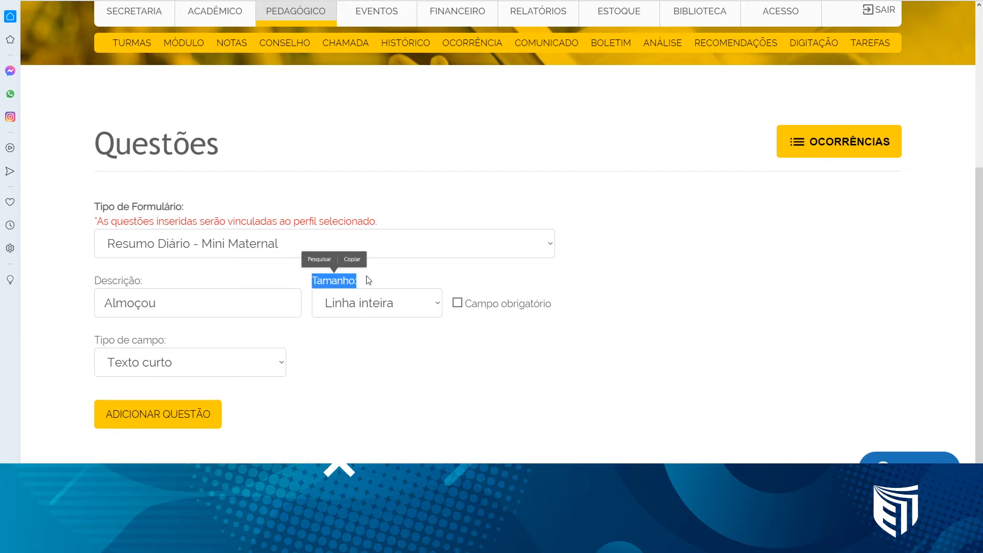
{"action": "left_click", "coordinate": [397, 315]}
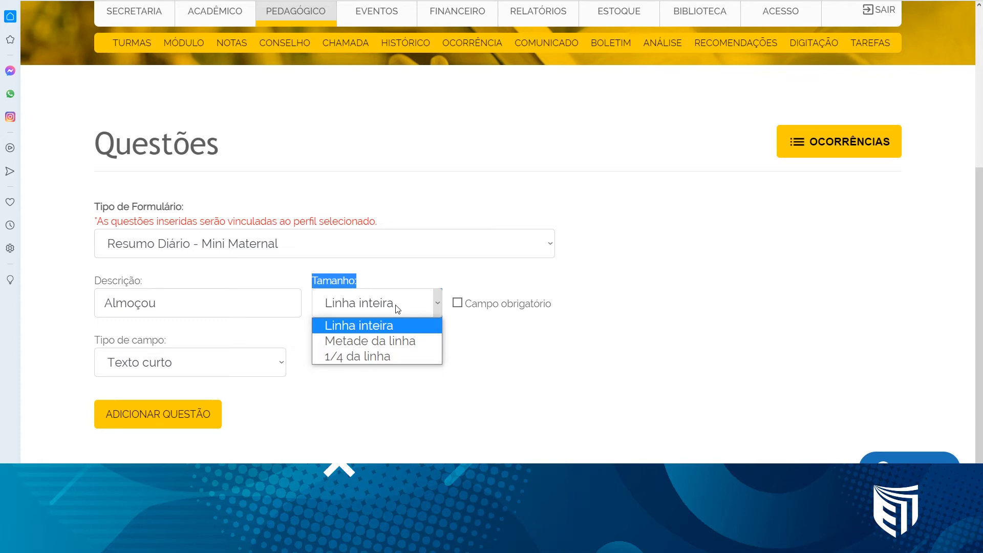
{"action": "left_click", "coordinate": [396, 345]}
{"action": "left_click", "coordinate": [463, 356]}
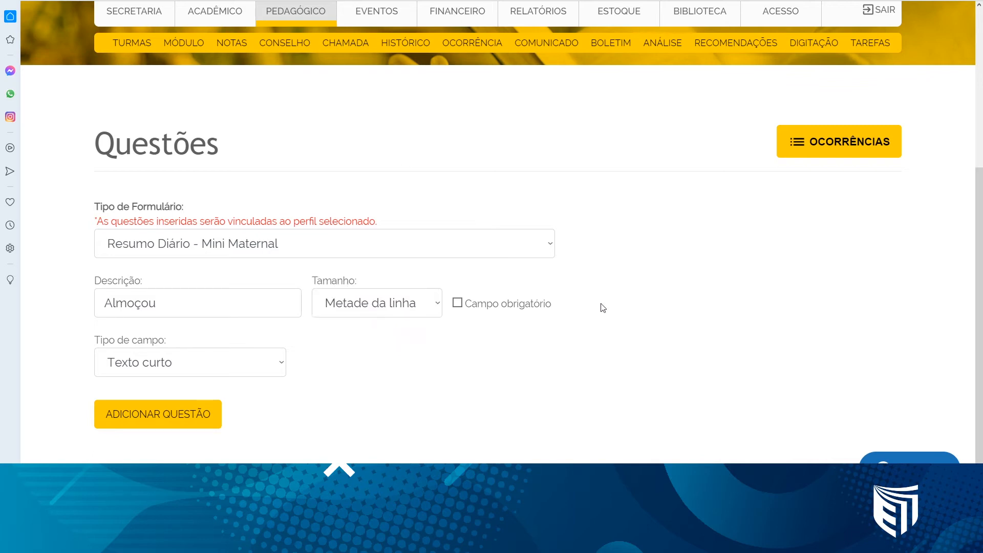
Set the Almoçou question's field type to Texto longo, leaving the field non-mandatory.
{"action": "left_click_drag", "start_coordinate": [603, 307], "coordinate": [472, 315]}
{"action": "left_click", "coordinate": [509, 335]}
{"action": "left_click_drag", "start_coordinate": [95, 340], "coordinate": [187, 340]}
{"action": "left_click", "coordinate": [296, 365]}
{"action": "left_click", "coordinate": [259, 371]}
{"action": "left_click", "coordinate": [355, 375]}
{"action": "left_click", "coordinate": [291, 303]}
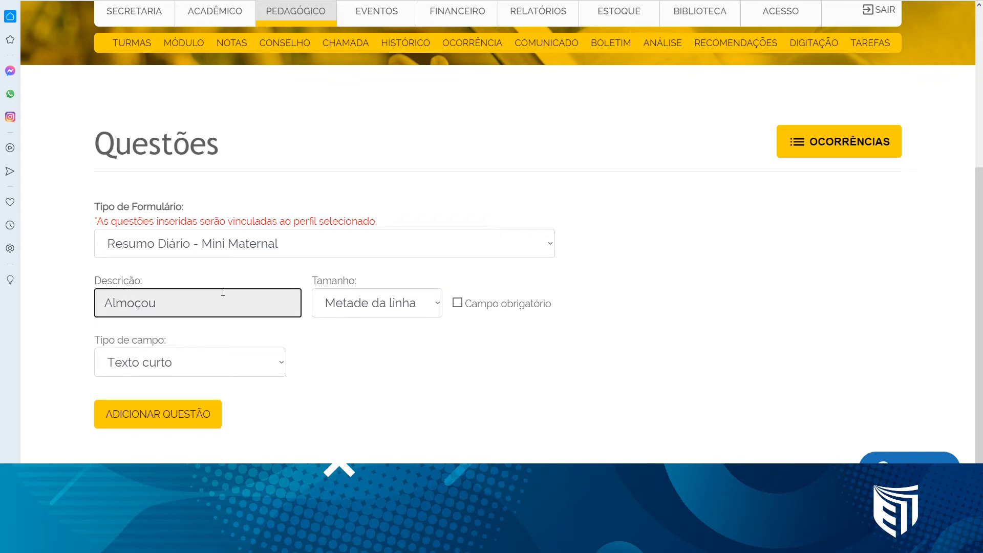
{"action": "left_click", "coordinate": [209, 362]}
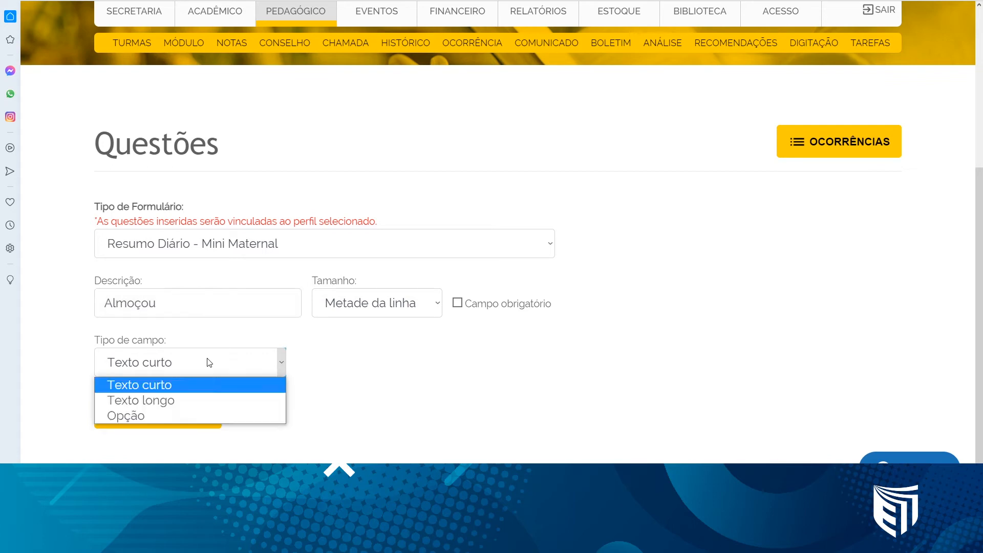
{"action": "left_click", "coordinate": [199, 400]}
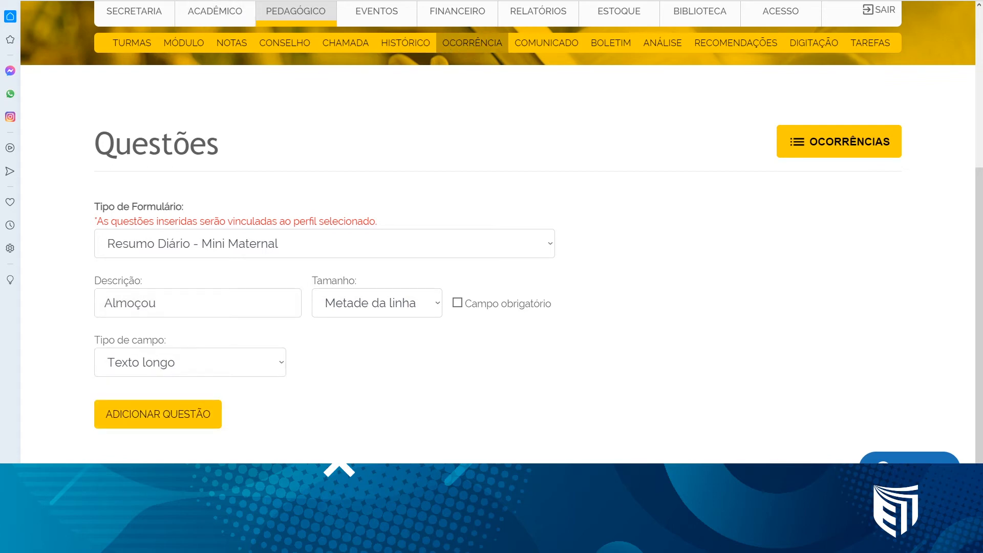
Open the occurrences page and select the class "Ensino Fundamental I - 2º ANO - Turma A" for 2021.
{"action": "left_click", "coordinate": [839, 141]}
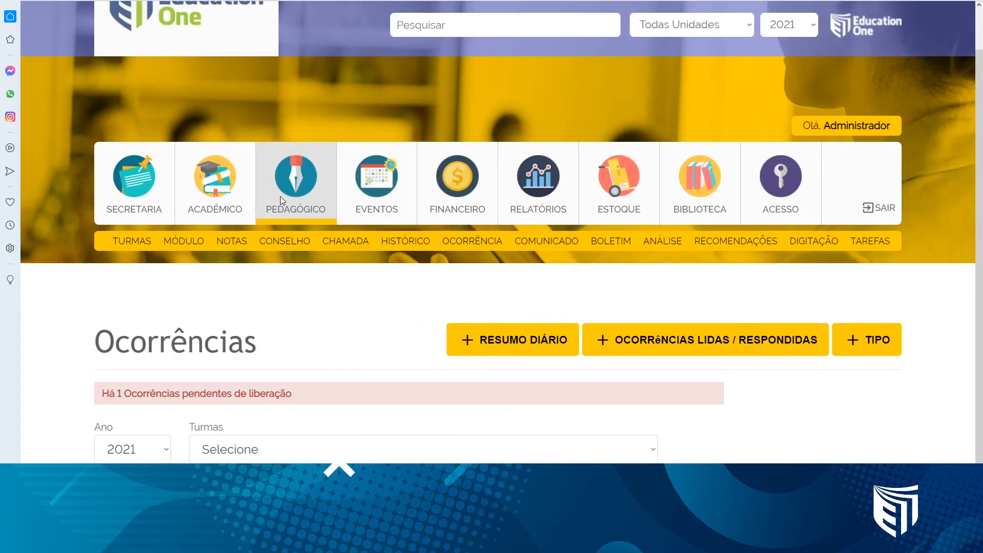
{"action": "left_click", "coordinate": [325, 457]}
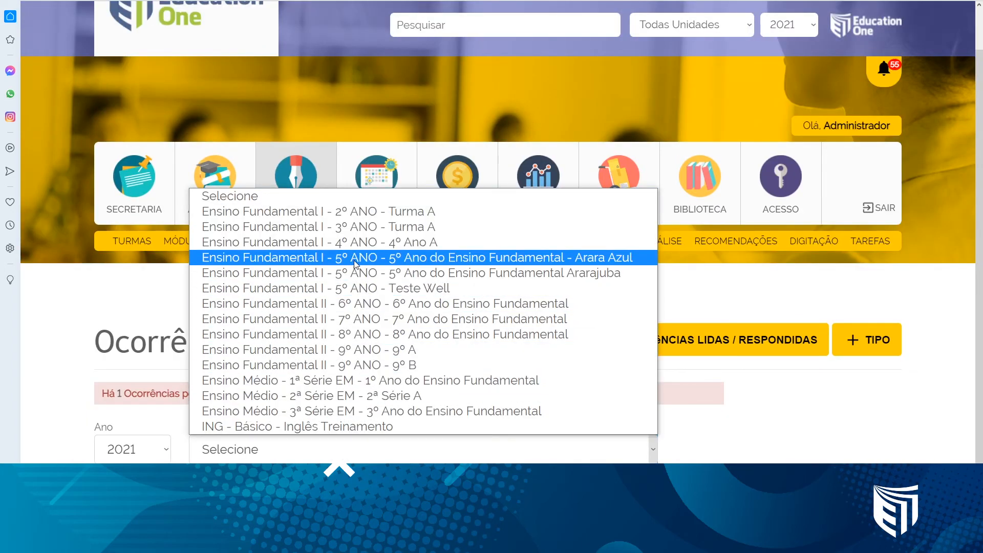
{"action": "left_click", "coordinate": [361, 395]}
{"action": "scroll", "coordinate": [366, 444], "scroll_direction": "down", "scroll_amount": 1}
{"action": "left_click", "coordinate": [341, 362]}
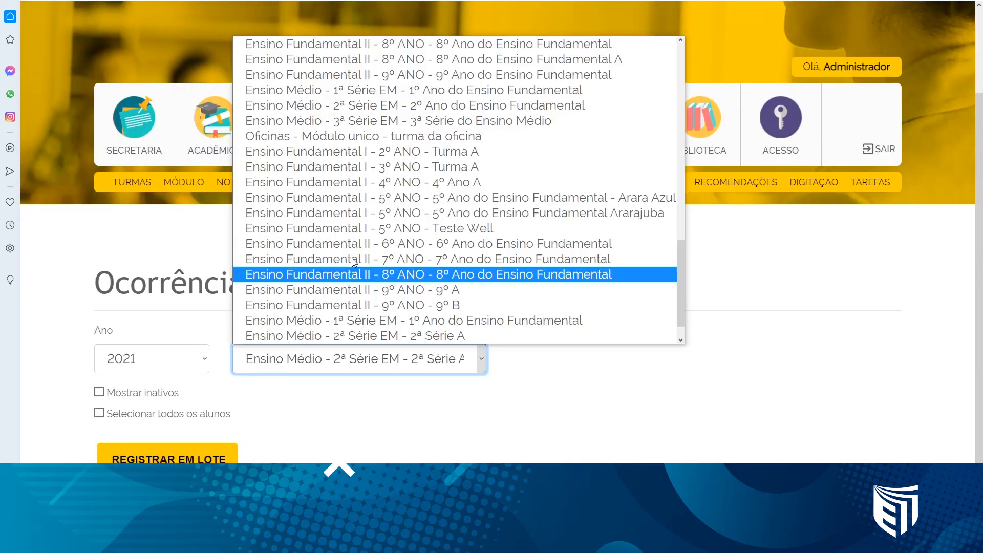
{"action": "left_click", "coordinate": [379, 161]}
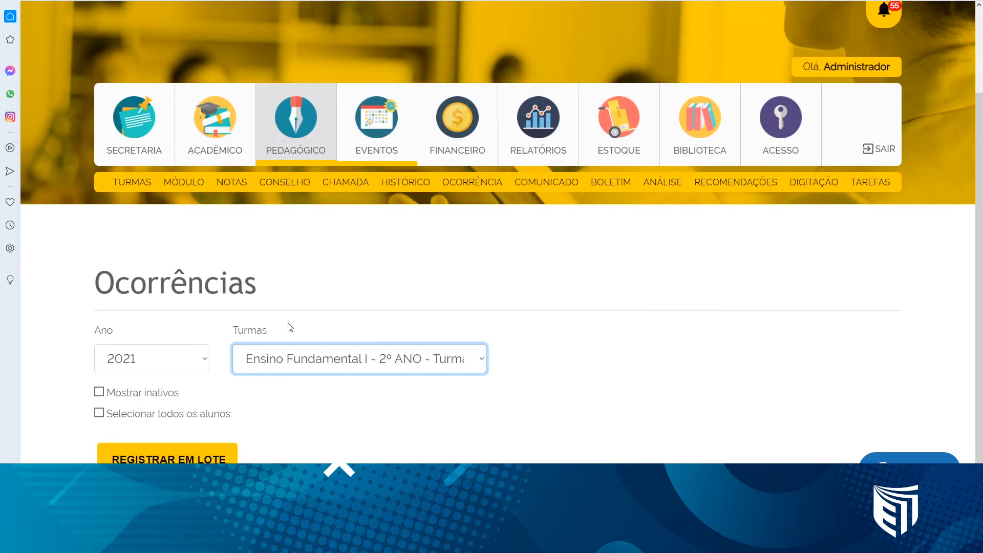
Open the occurrence registration form of the first student in the class and examine its long-text description field.
{"action": "scroll", "coordinate": [290, 328], "scroll_direction": "down", "scroll_amount": 3}
{"action": "left_click", "coordinate": [156, 332]}
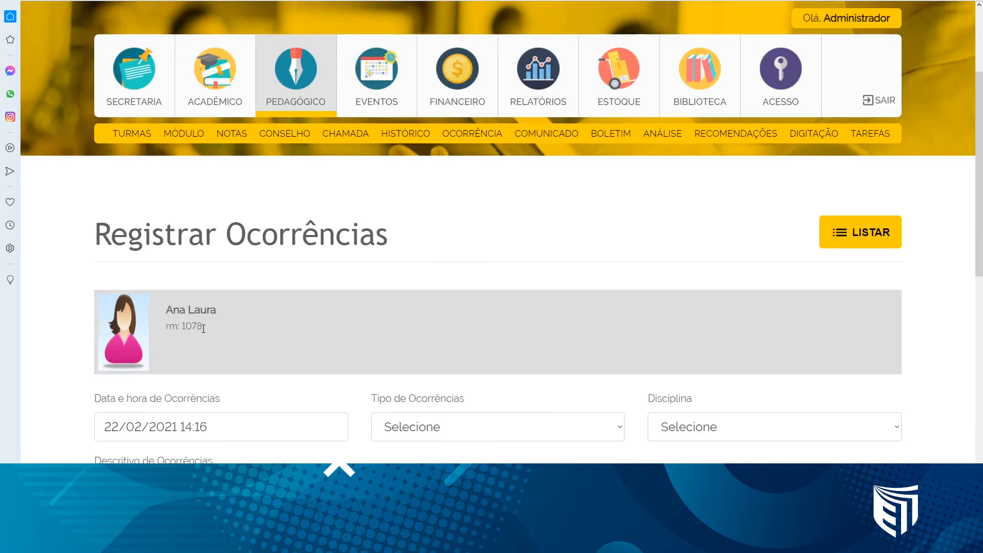
{"action": "scroll", "coordinate": [203, 328], "scroll_direction": "down", "scroll_amount": 5}
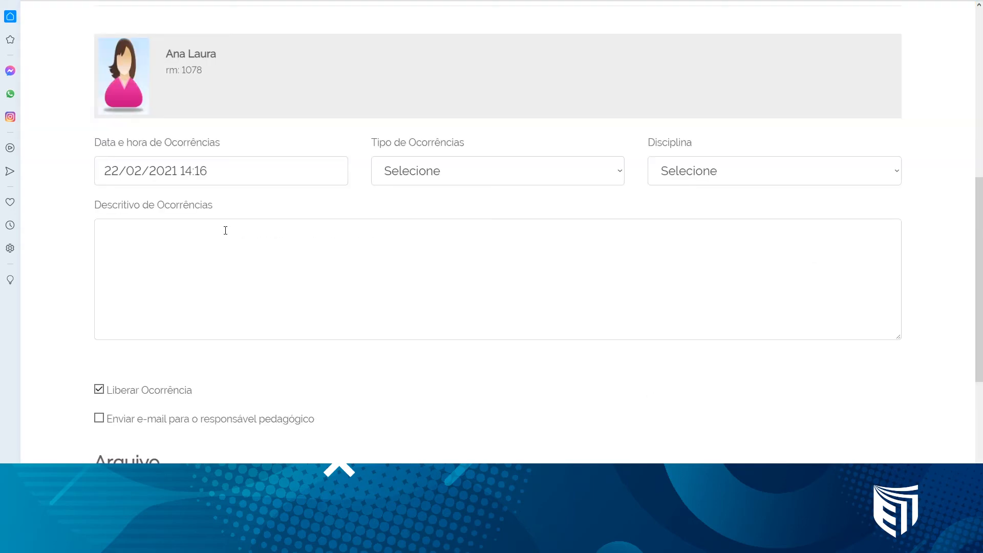
{"action": "left_click_drag", "start_coordinate": [219, 213], "coordinate": [90, 213]}
{"action": "left_click", "coordinate": [113, 222]}
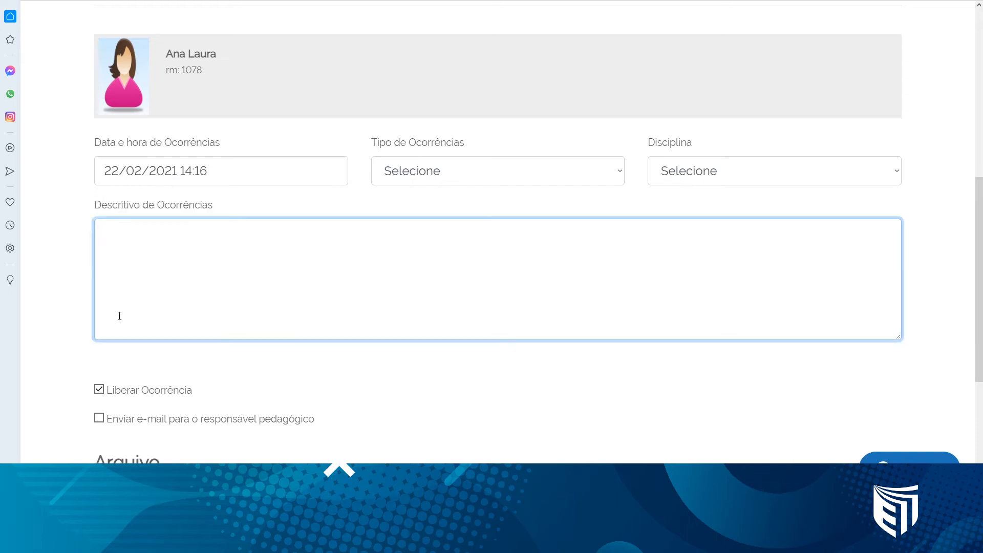
{"action": "left_click", "coordinate": [532, 363]}
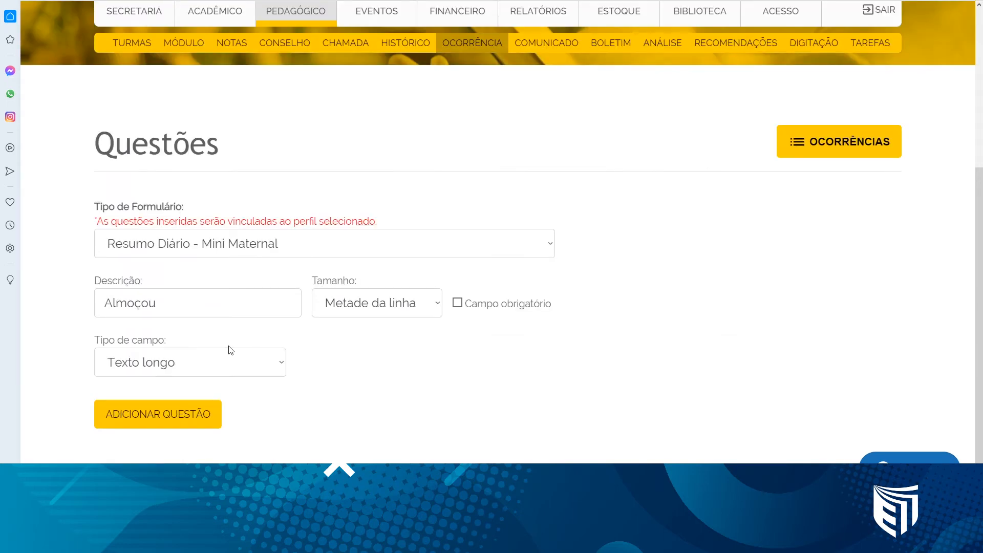
On the questions page, set the Almoçou question's field type to Opção with Única as the selection type.
{"action": "left_click", "coordinate": [246, 368]}
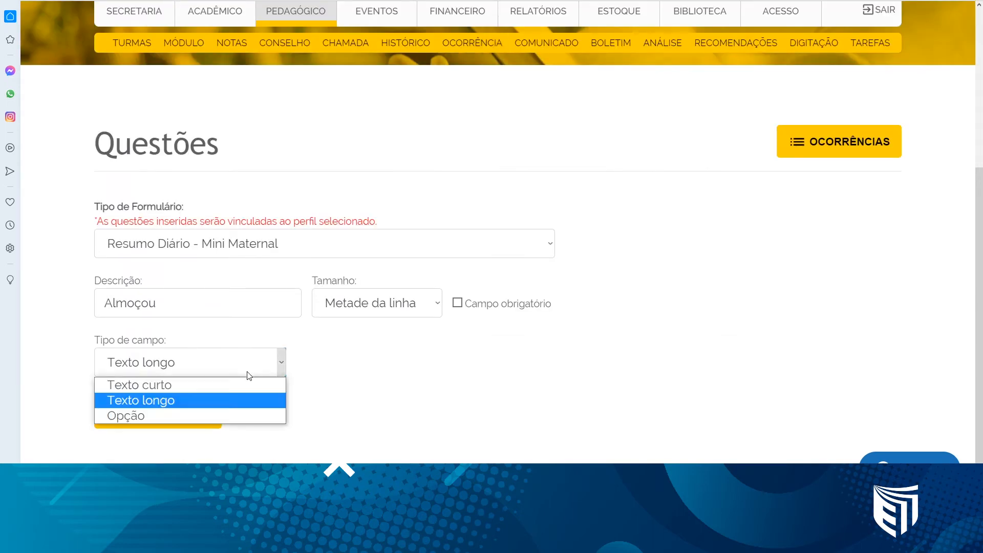
{"action": "left_click", "coordinate": [206, 416]}
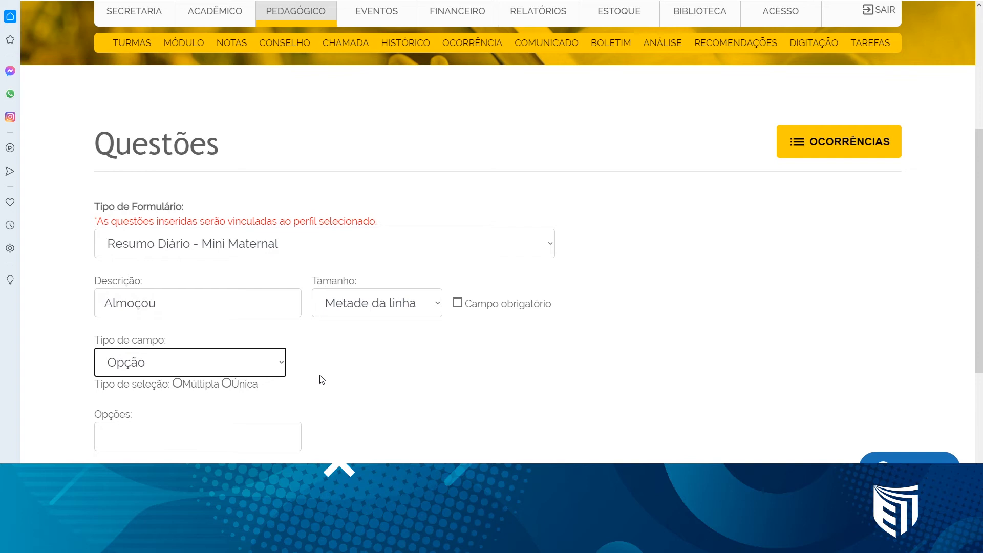
{"action": "left_click", "coordinate": [227, 384]}
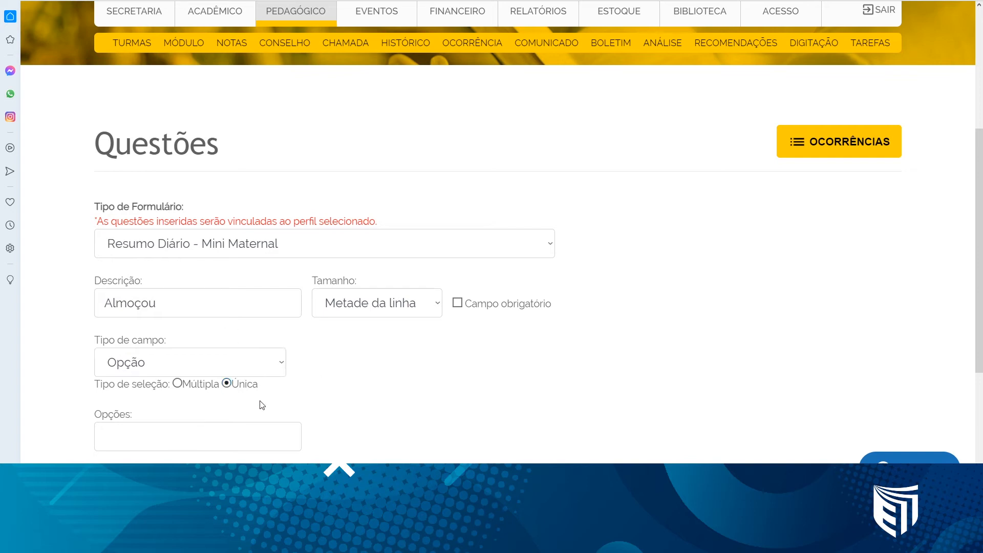
Enter "Pouco", "Regular" and "Bastante" as the answer options of the Almoçou question, adding a third option field.
{"action": "scroll", "coordinate": [305, 428], "scroll_direction": "down", "scroll_amount": 3}
{"action": "left_click_drag", "start_coordinate": [135, 267], "coordinate": [93, 262]}
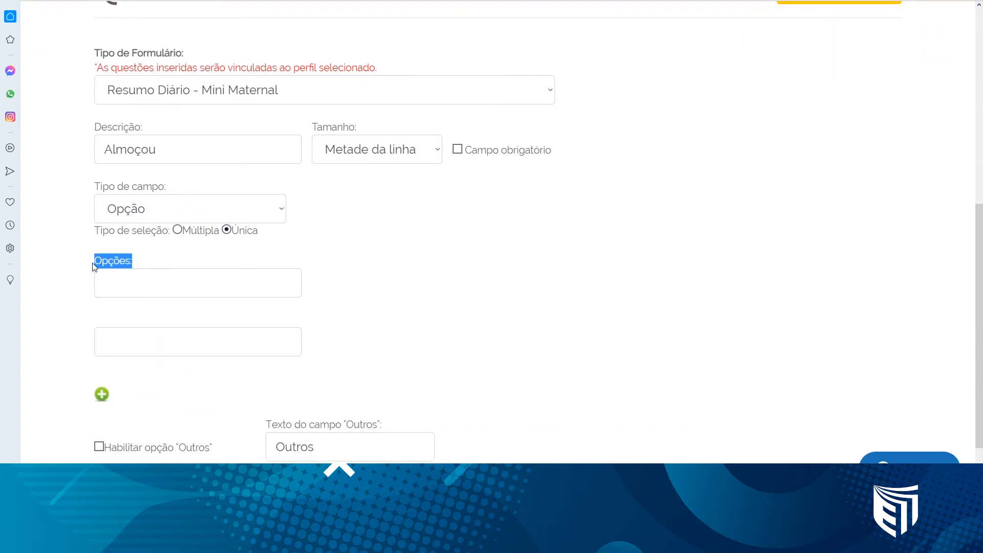
{"action": "left_click", "coordinate": [117, 277]}
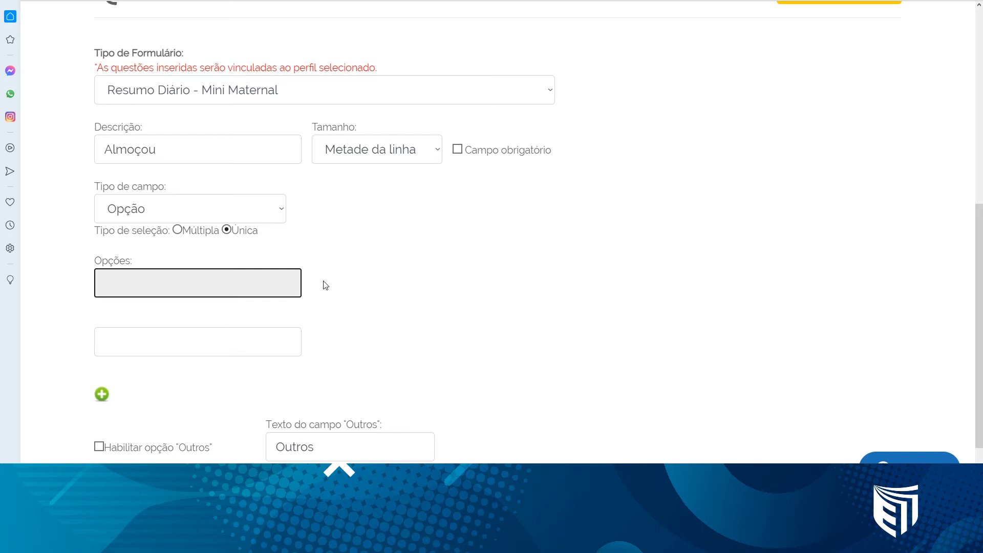
{"action": "type", "text": "Pouco"}
{"action": "left_click", "coordinate": [176, 349]}
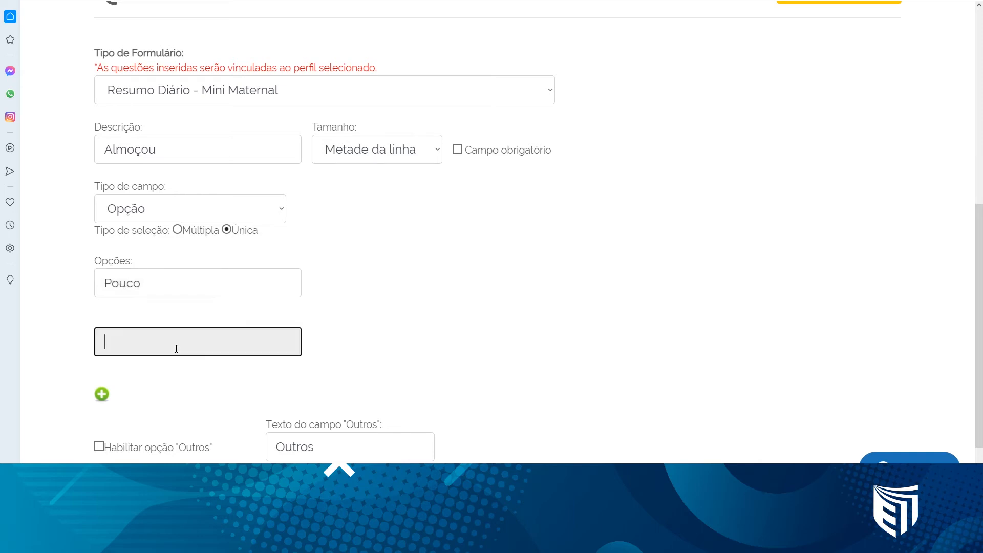
{"action": "type", "text": "Reguilar"}
{"action": "left_click", "coordinate": [101, 395]}
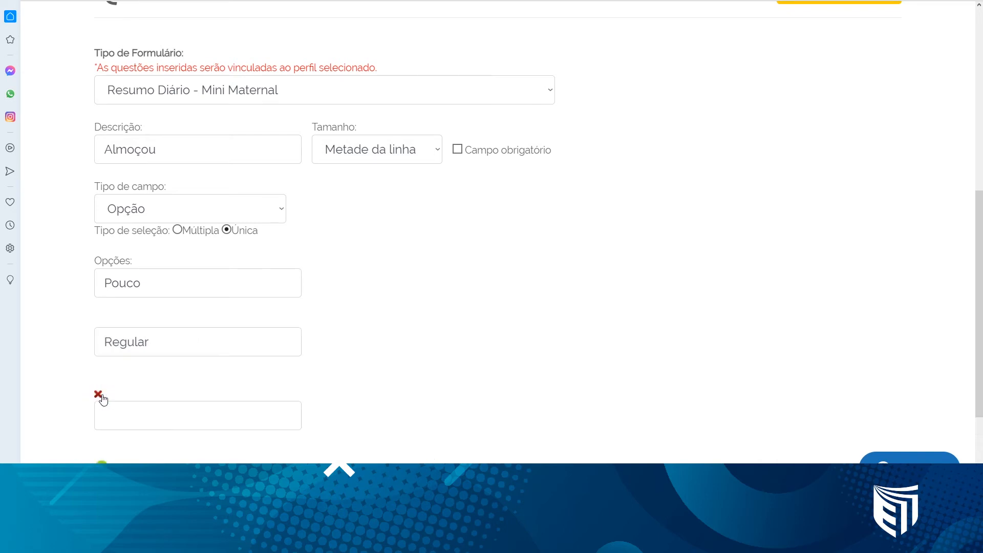
{"action": "left_click", "coordinate": [141, 411]}
{"action": "type", "text": "Bastante"}
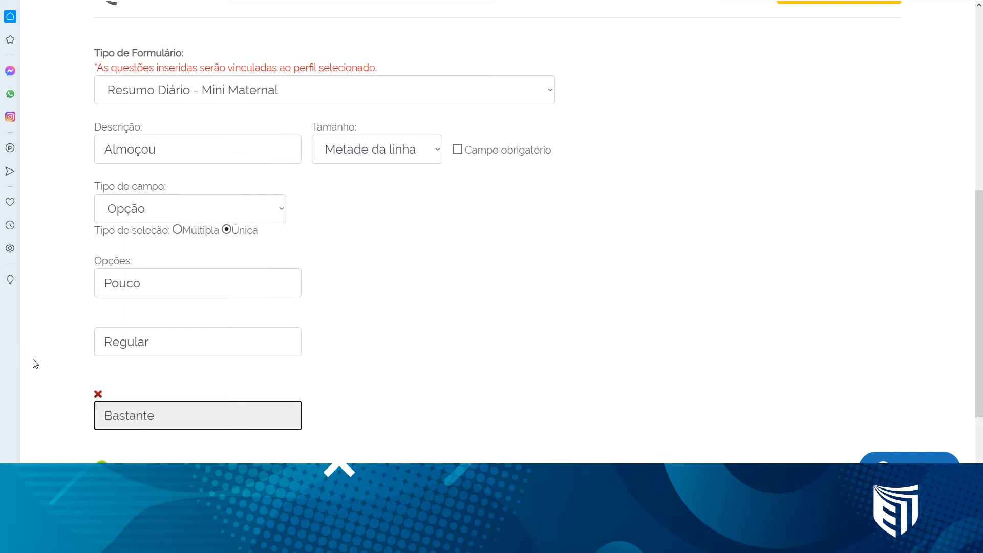
Add the Almoçou question to the form, leaving the "Outros" option disabled.
{"action": "scroll", "coordinate": [319, 417], "scroll_direction": "down", "scroll_amount": 3}
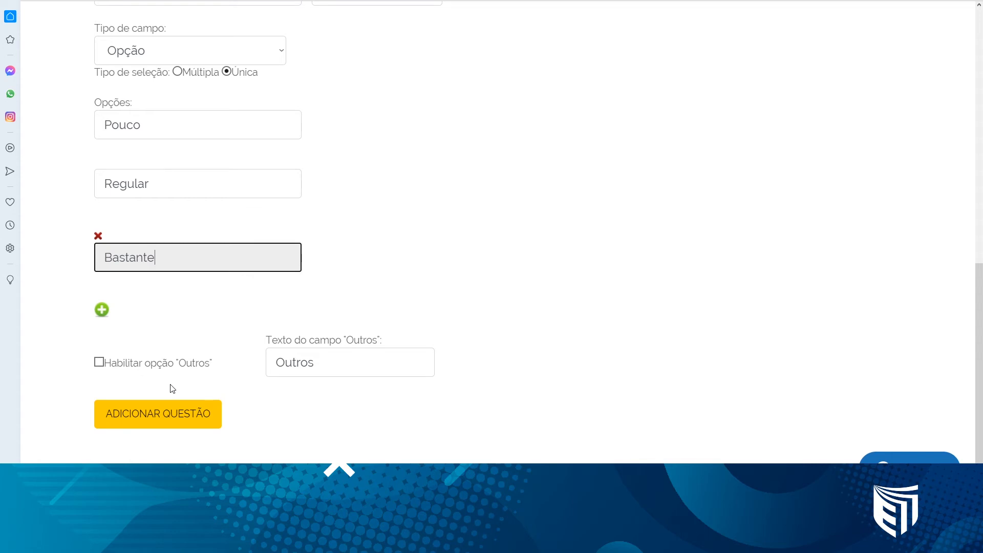
{"action": "left_click_drag", "start_coordinate": [219, 369], "coordinate": [108, 365]}
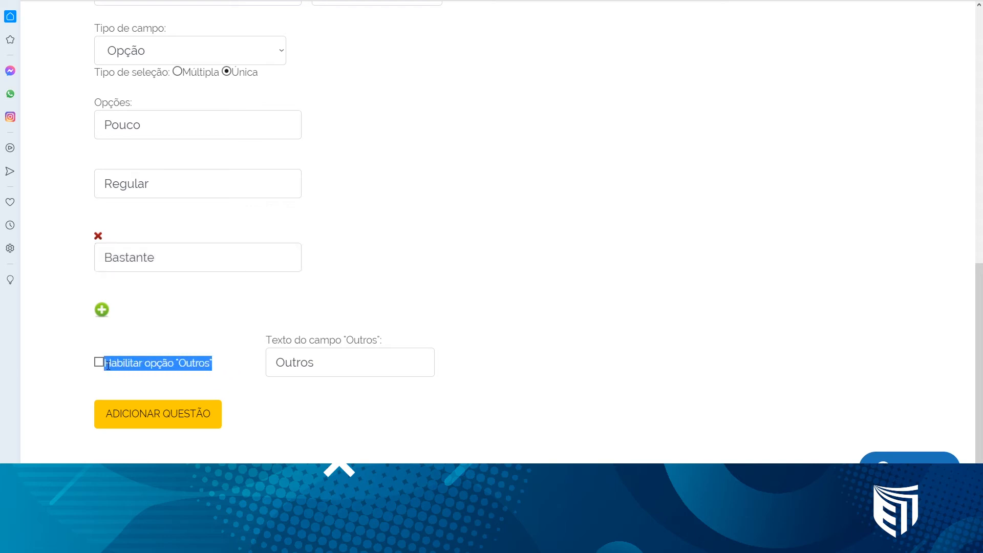
{"action": "left_click", "coordinate": [270, 424]}
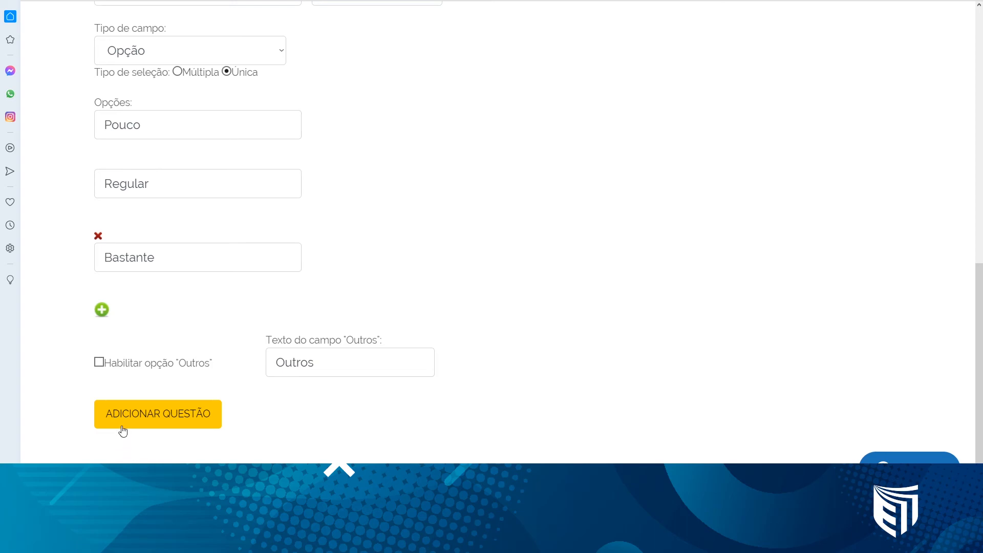
{"action": "left_click", "coordinate": [164, 423]}
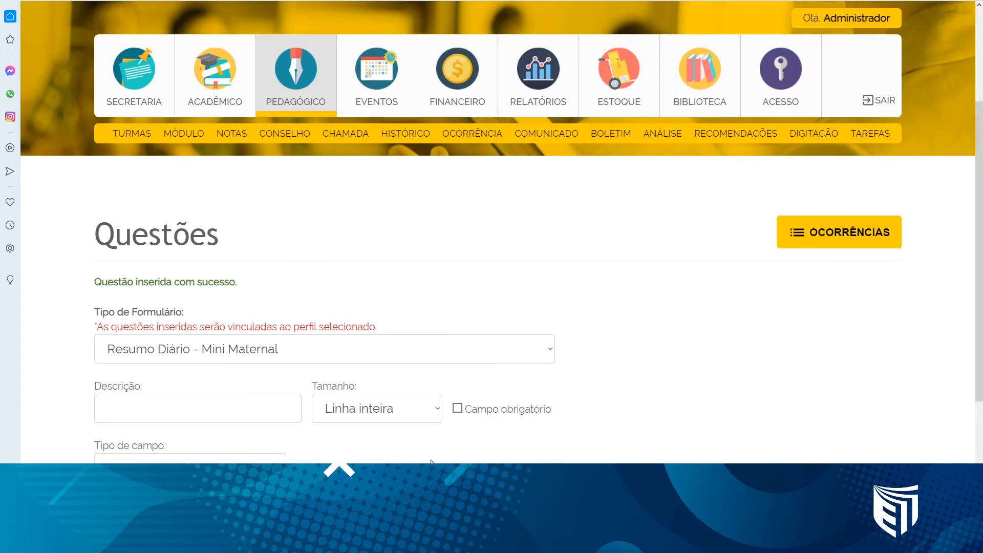
{"action": "left_click_drag", "start_coordinate": [240, 283], "coordinate": [92, 285]}
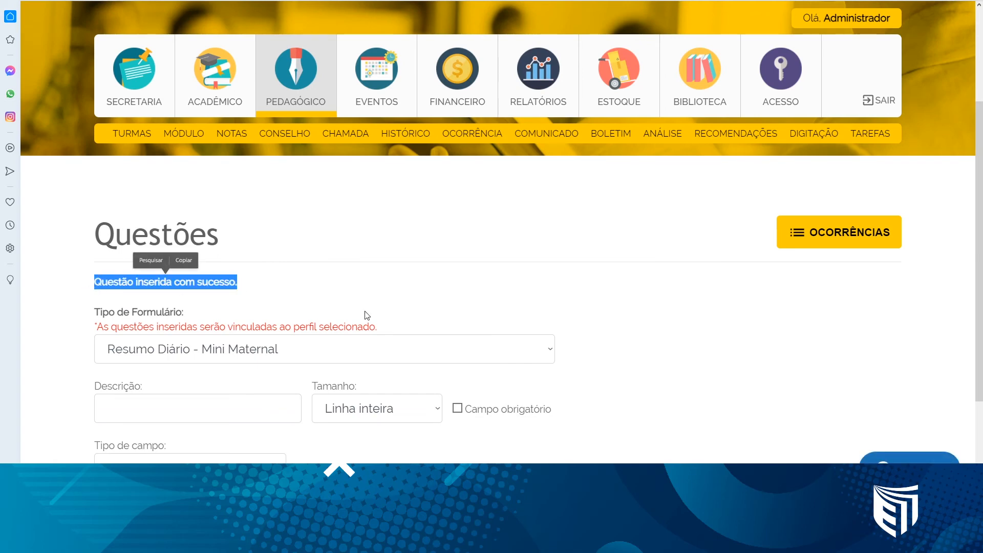
{"action": "scroll", "coordinate": [435, 320], "scroll_direction": "down", "scroll_amount": 1}
{"action": "left_click", "coordinate": [436, 321]}
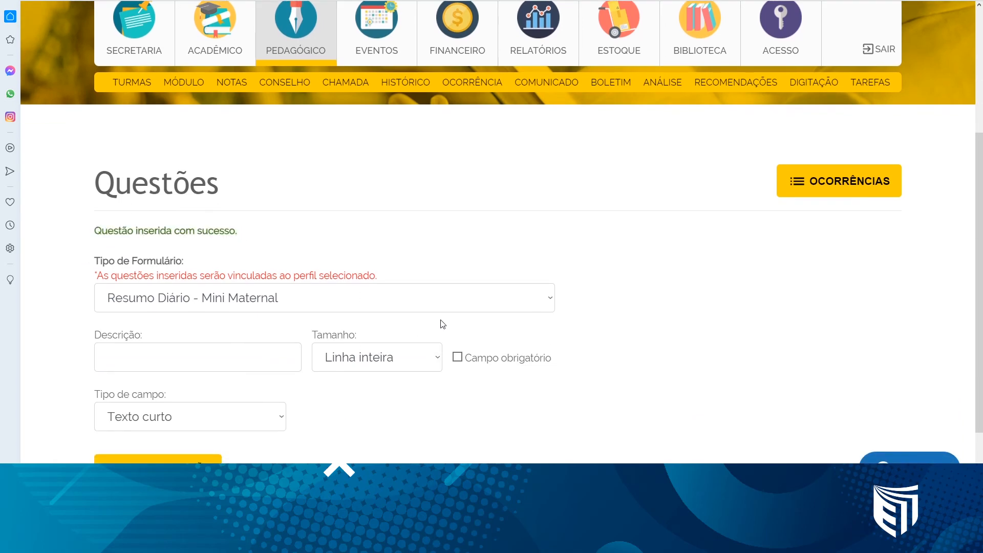
Describe a new question as "Tomou algum remédio?" and set its size to Metade da linha.
{"action": "scroll", "coordinate": [391, 338], "scroll_direction": "down", "scroll_amount": 2}
{"action": "left_click", "coordinate": [228, 271]}
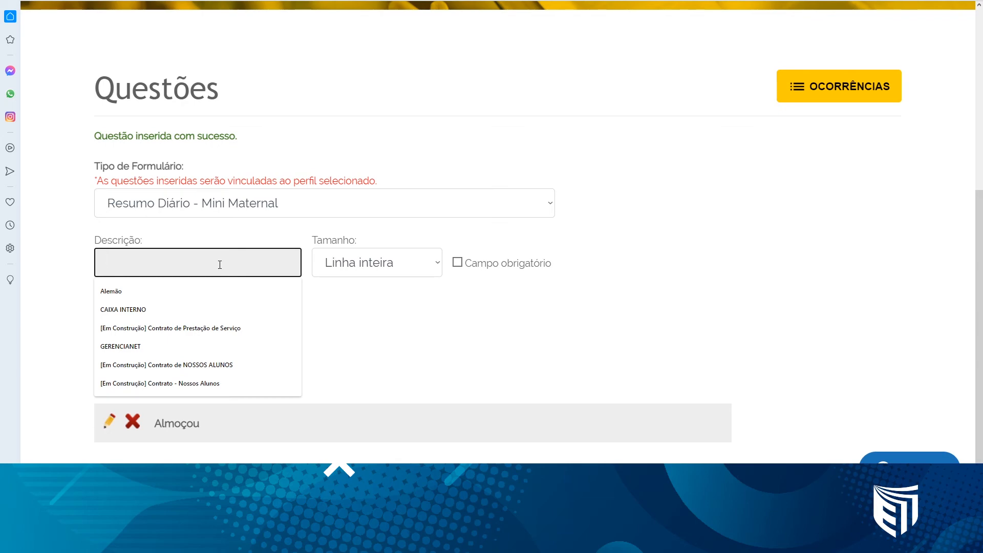
{"action": "type", "text": "Tomou"}
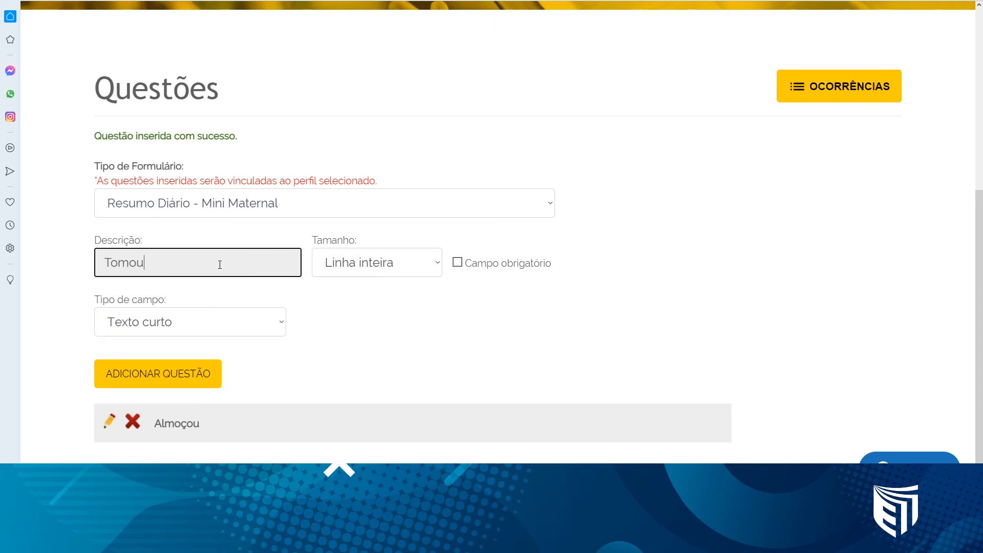
{"action": "type", "text": " algum remédio?"}
{"action": "left_click", "coordinate": [366, 272]}
{"action": "left_click", "coordinate": [371, 304]}
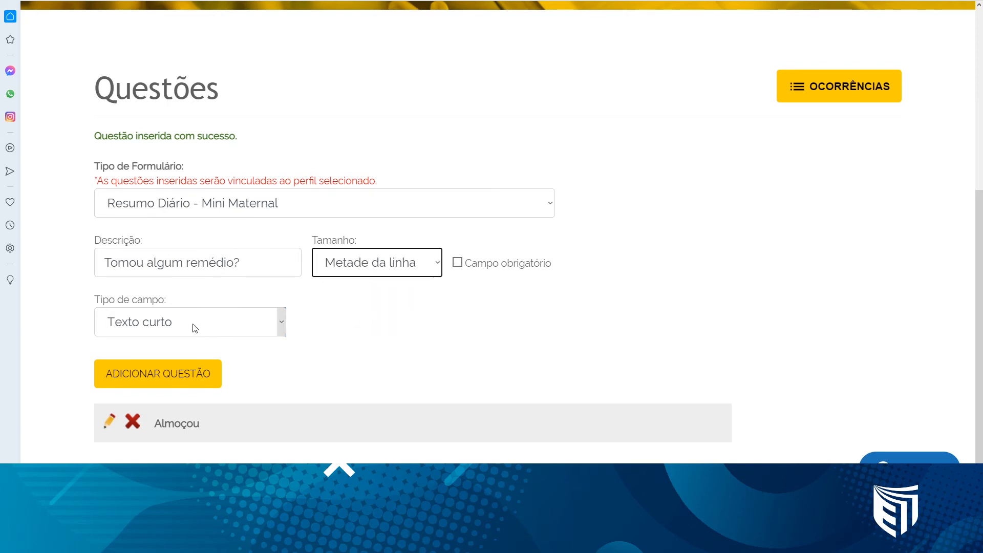
Add the "Tomou algum remédio?" question to the form, keeping Texto curto as its field type.
{"action": "left_click_drag", "start_coordinate": [165, 301], "coordinate": [93, 302]}
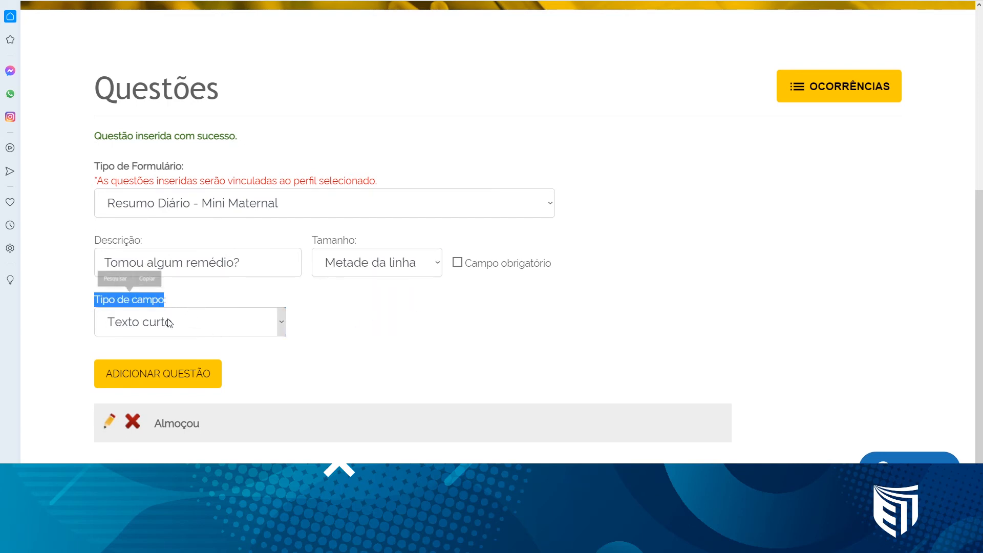
{"action": "left_click", "coordinate": [275, 391]}
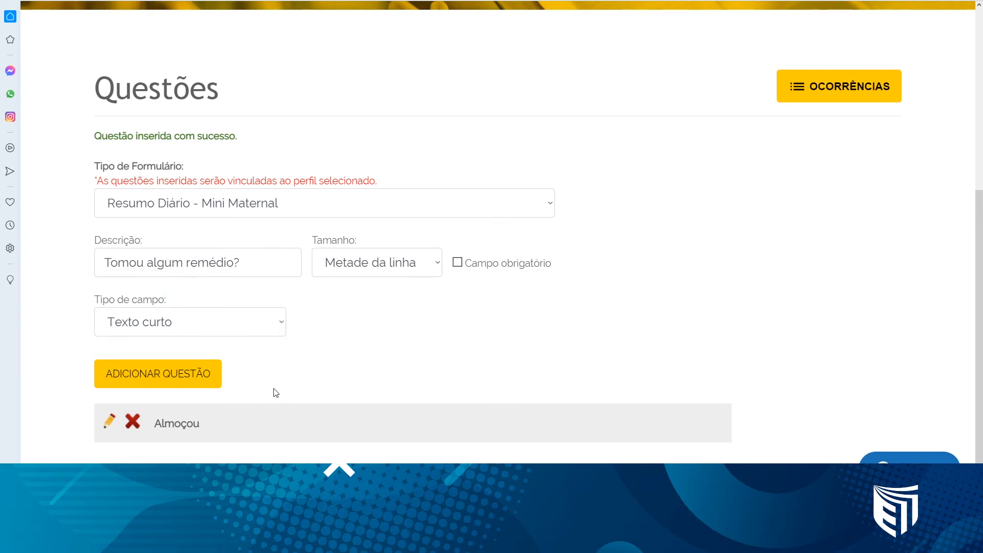
{"action": "left_click", "coordinate": [200, 384]}
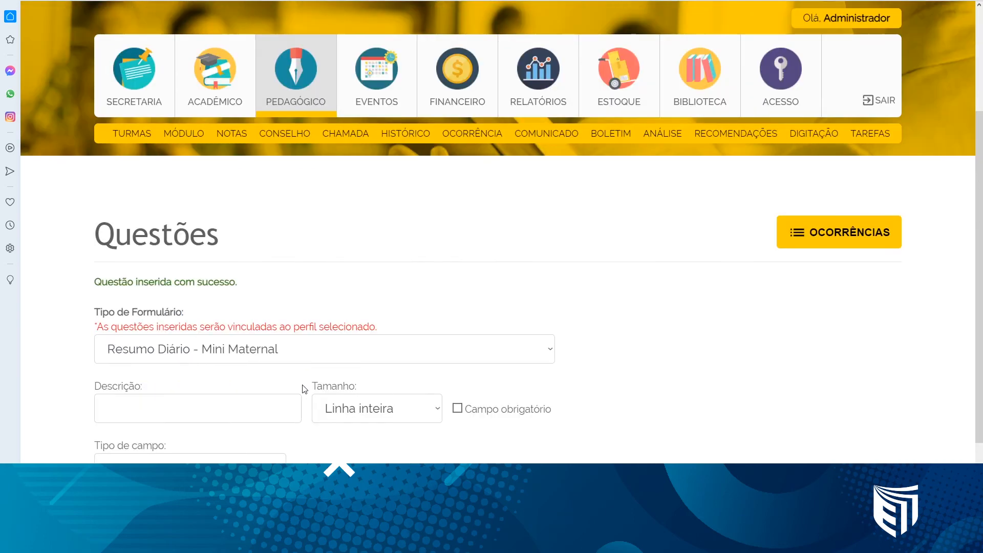
{"action": "scroll", "coordinate": [304, 389], "scroll_direction": "down", "scroll_amount": 3}
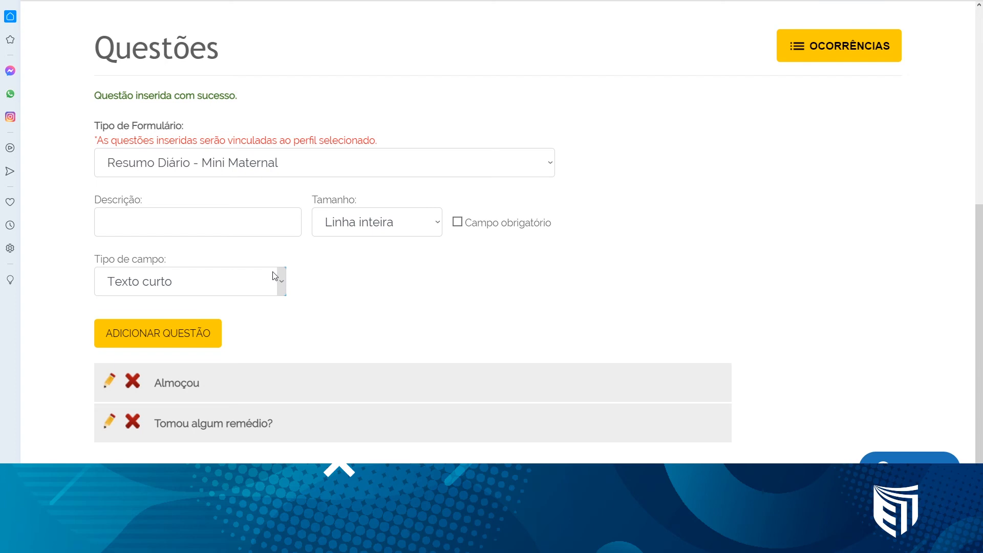
Return to the occurrences page and list the students of the class "Ensino Fundamental I - 2º ANO - Turma A".
{"action": "scroll", "coordinate": [689, 245], "scroll_direction": "up", "scroll_amount": 2}
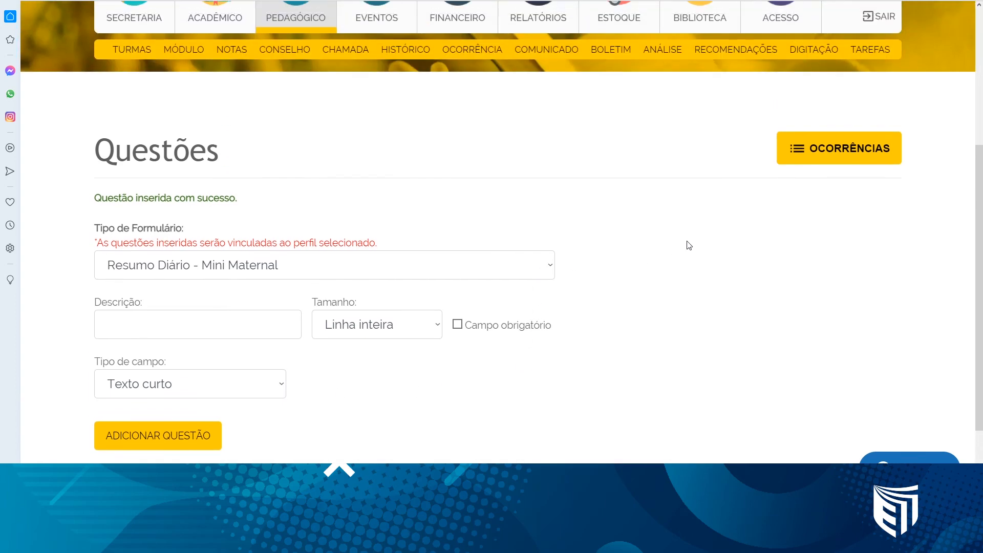
{"action": "left_click", "coordinate": [814, 163]}
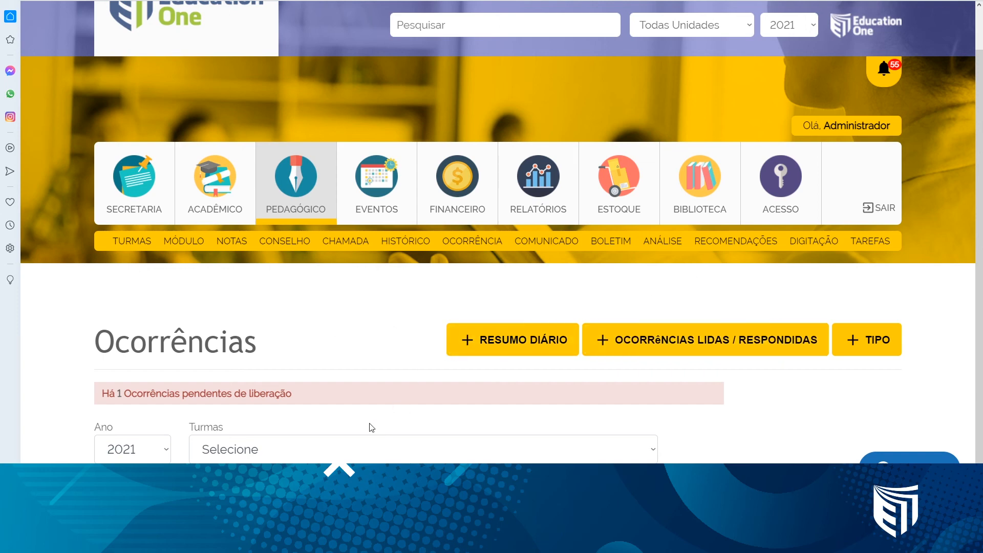
{"action": "left_click", "coordinate": [309, 453]}
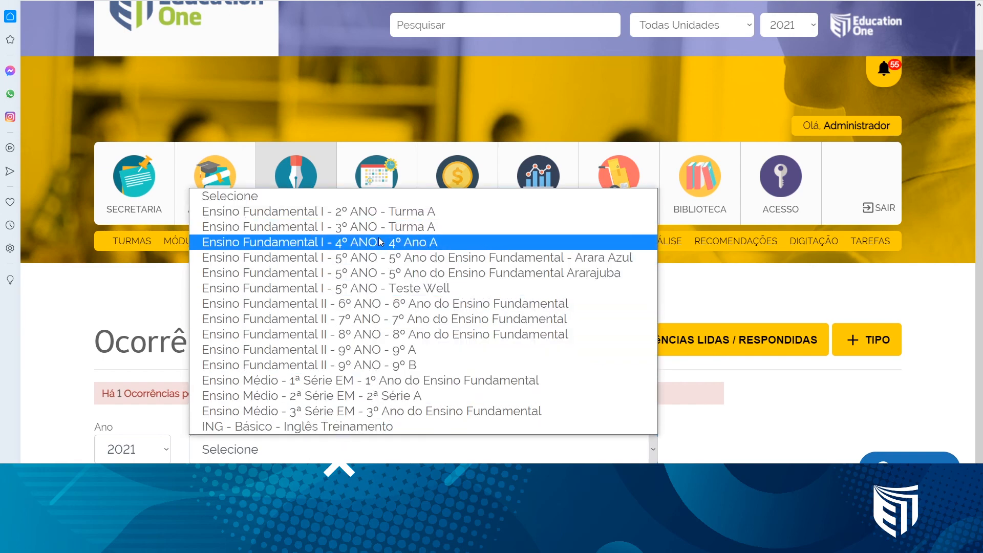
{"action": "left_click", "coordinate": [379, 212]}
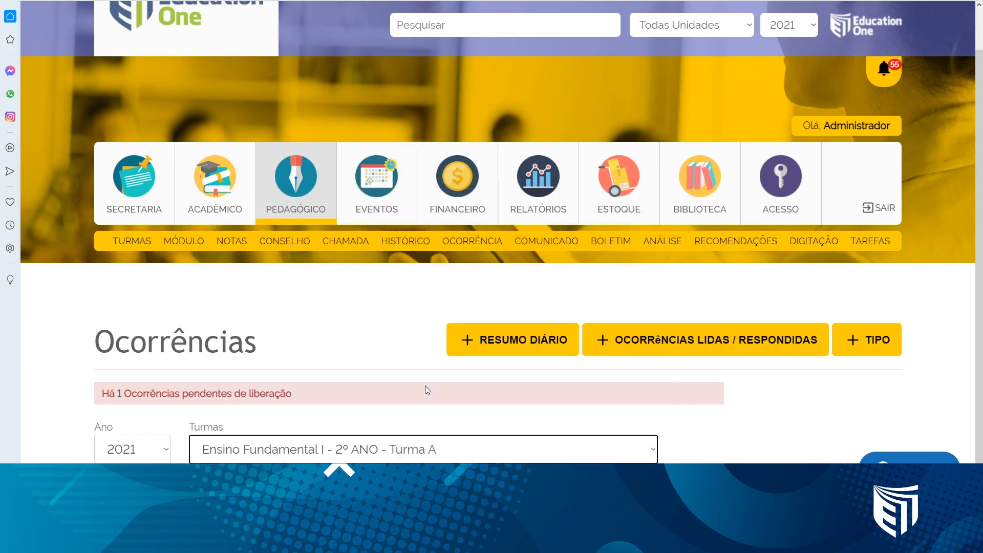
{"action": "scroll", "coordinate": [425, 387], "scroll_direction": "down", "scroll_amount": 4}
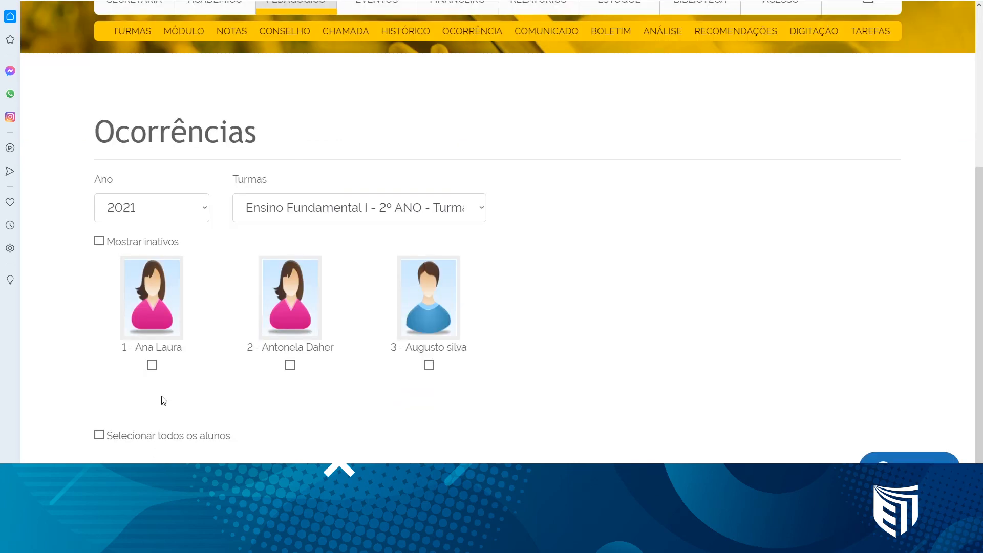
{"action": "scroll", "coordinate": [157, 400], "scroll_direction": "down", "scroll_amount": 1}
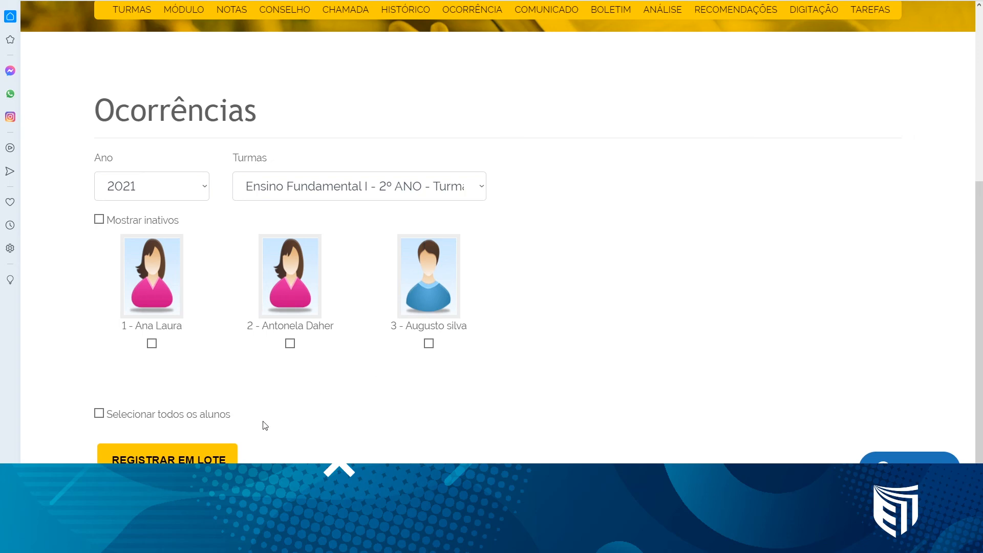
Open occurrence registration for the first student in the class and set the occurrence type to "Resumo Diário - Mini Maternal".
{"action": "left_click", "coordinate": [229, 454]}
{"action": "left_click", "coordinate": [167, 309]}
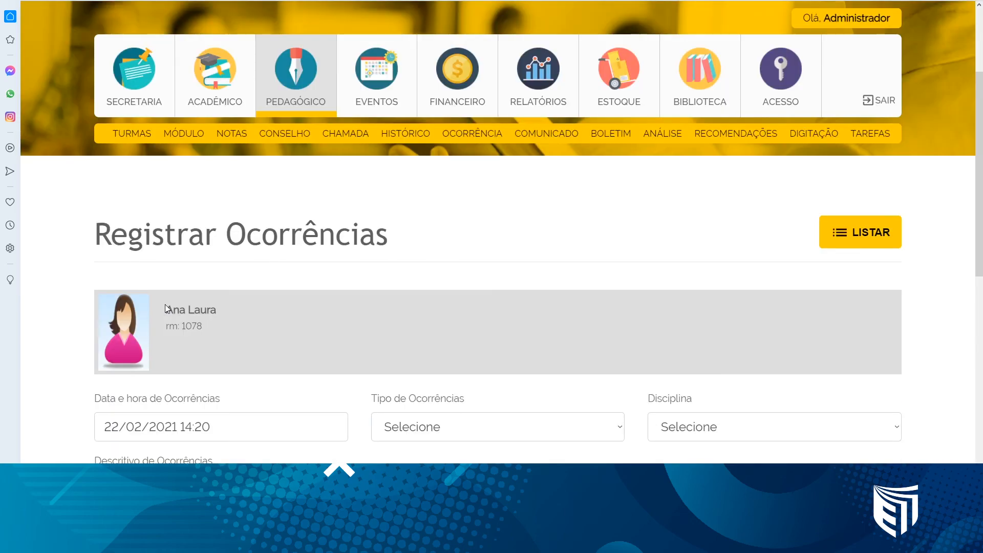
{"action": "scroll", "coordinate": [165, 240], "scroll_direction": "down", "scroll_amount": 3}
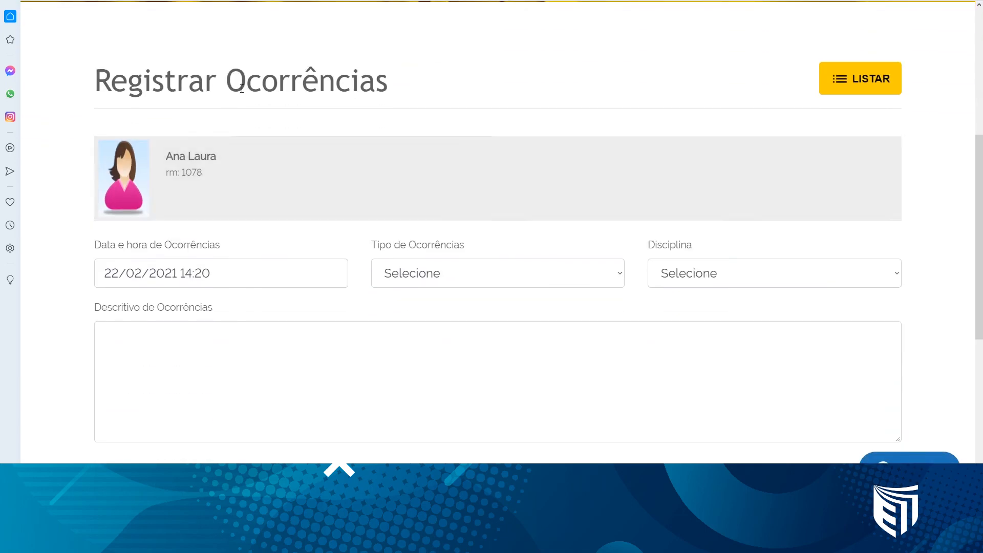
{"action": "left_click_drag", "start_coordinate": [371, 245], "coordinate": [466, 249]}
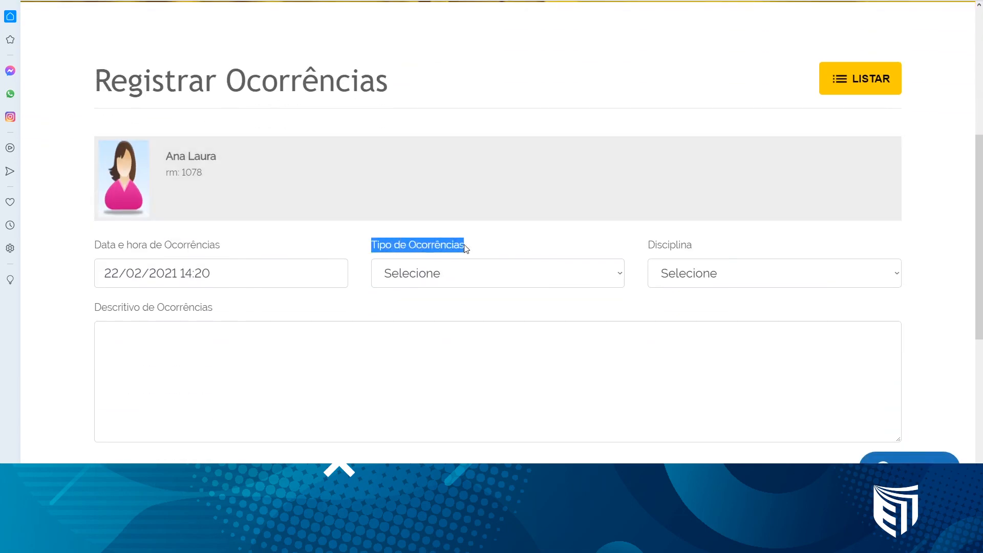
{"action": "left_click", "coordinate": [453, 277]}
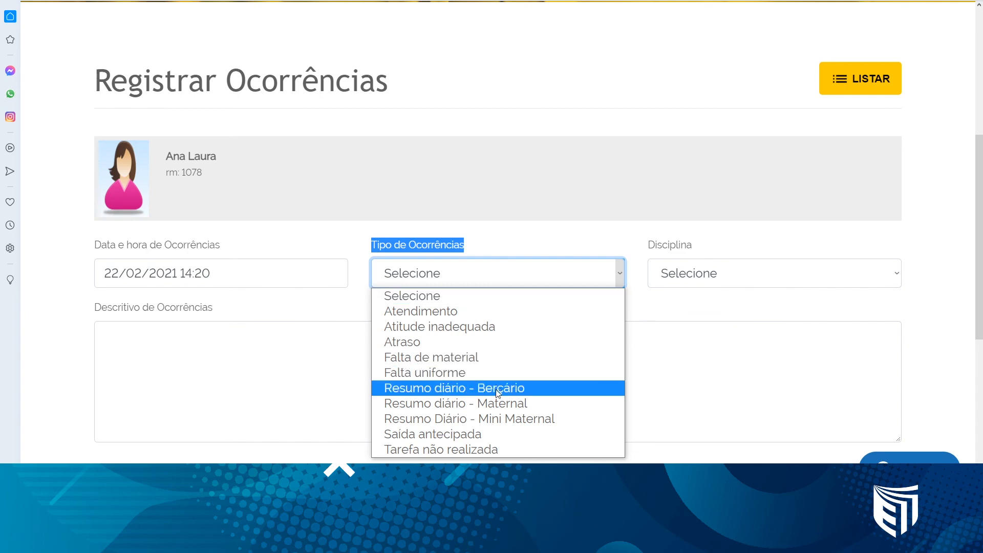
{"action": "left_click", "coordinate": [491, 418]}
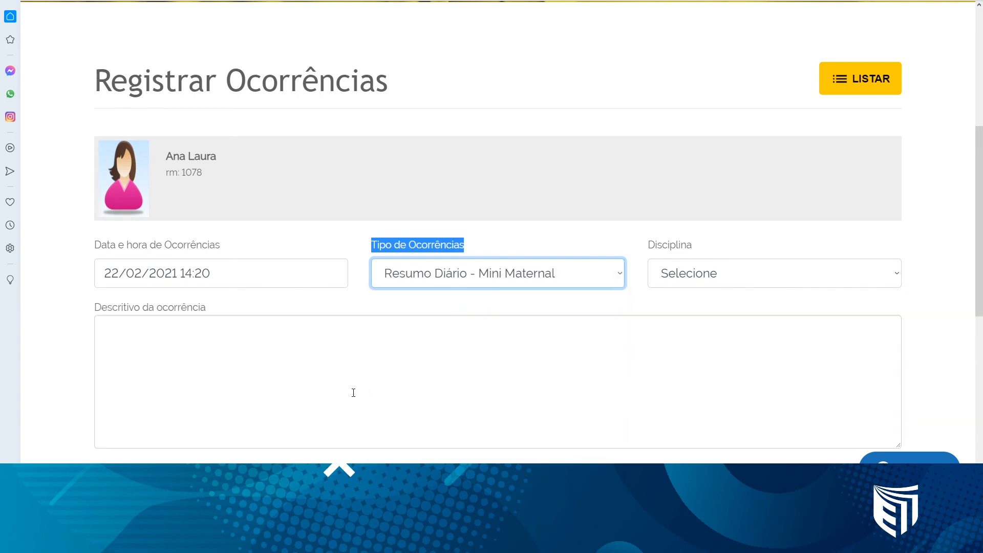
Examine the summary's form fields: the occurrence description, the Almoçou options and the "Tomou algum remédio?" text field.
{"action": "scroll", "coordinate": [297, 399], "scroll_direction": "down", "scroll_amount": 2}
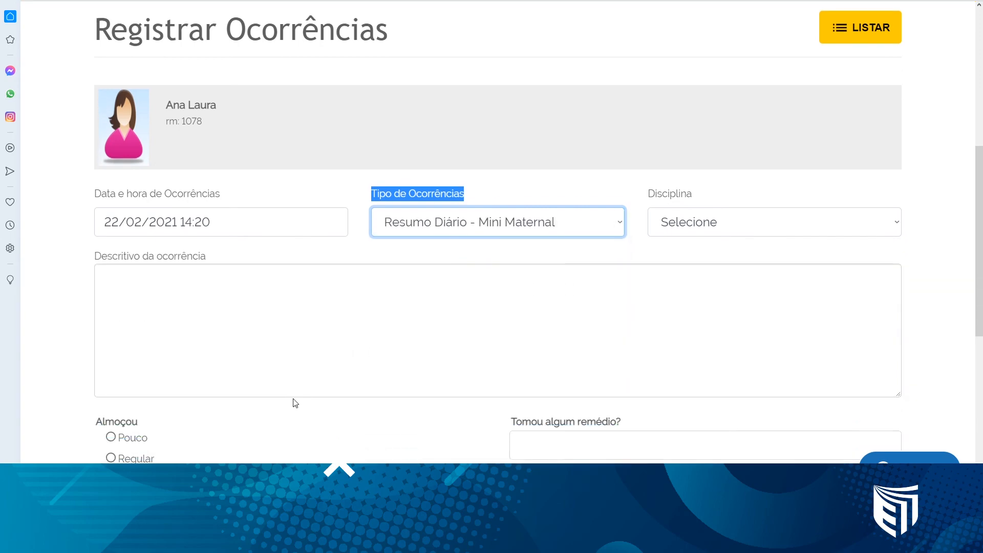
{"action": "scroll", "coordinate": [305, 396], "scroll_direction": "down", "scroll_amount": 1}
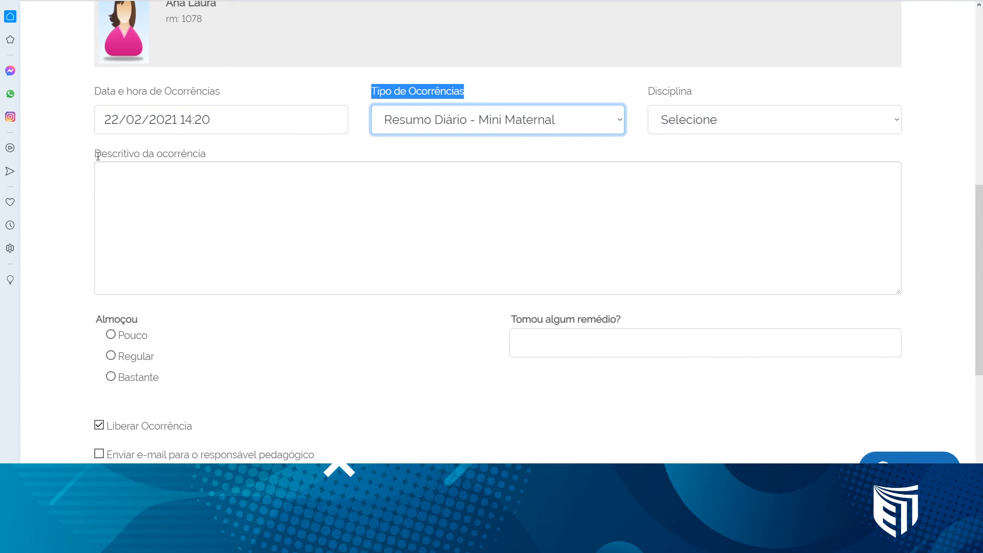
{"action": "left_click_drag", "start_coordinate": [95, 154], "coordinate": [213, 152]}
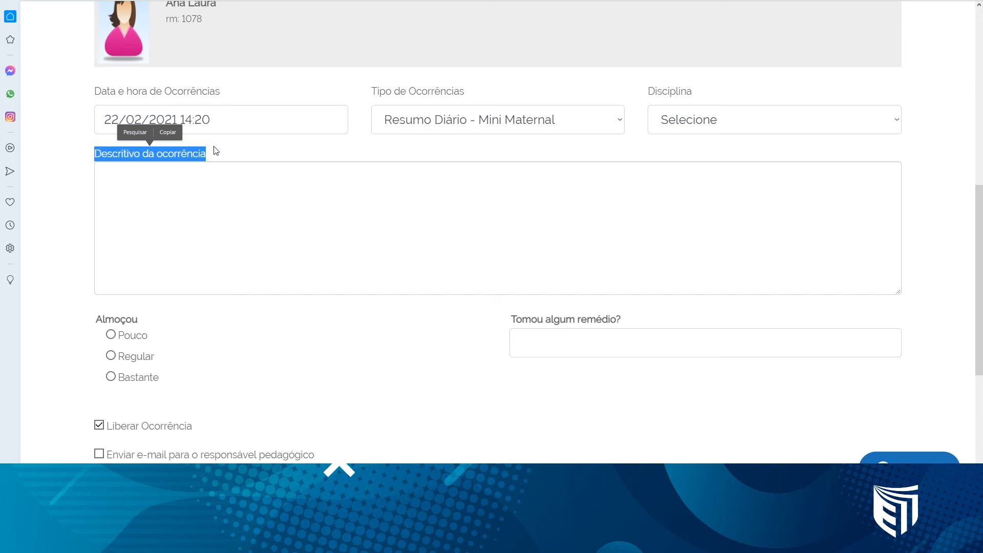
{"action": "scroll", "coordinate": [285, 48], "scroll_direction": "down", "scroll_amount": 1}
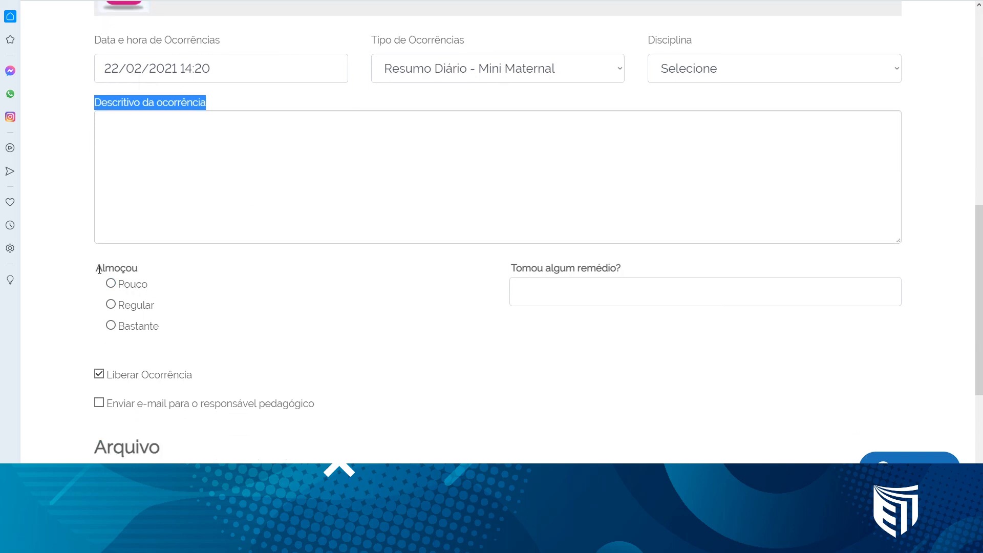
{"action": "left_click_drag", "start_coordinate": [98, 269], "coordinate": [149, 272]}
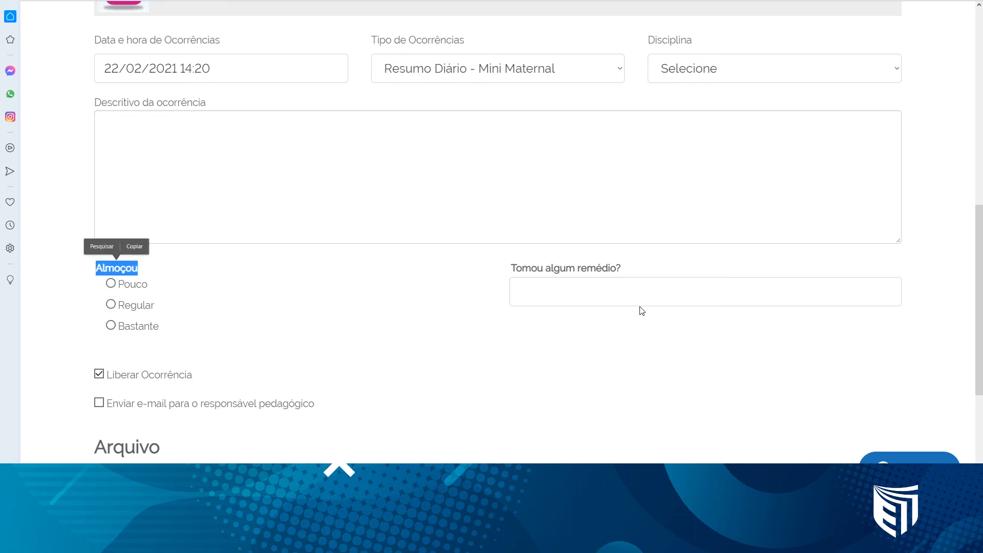
{"action": "left_click", "coordinate": [512, 269]}
{"action": "left_click_drag", "start_coordinate": [520, 268], "coordinate": [620, 268]}
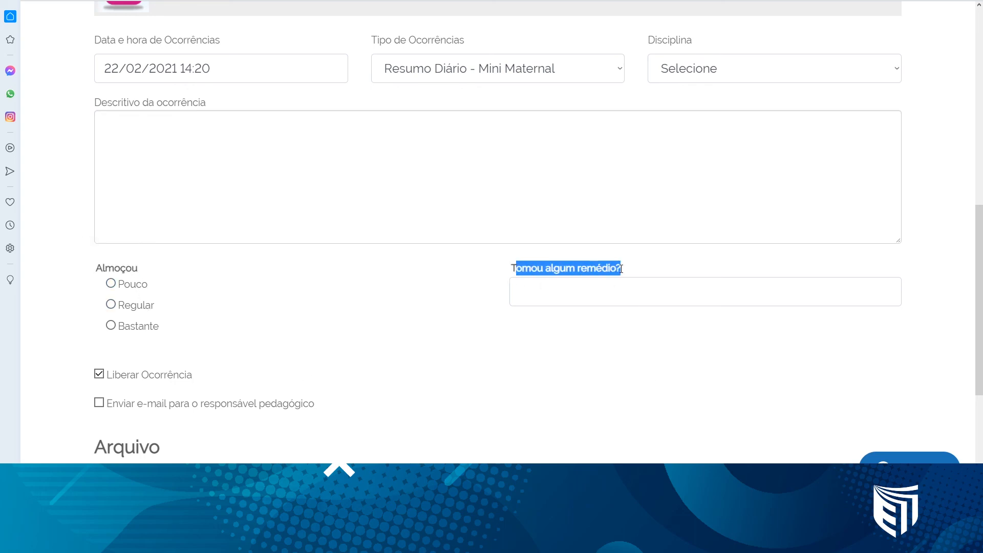
{"action": "left_click", "coordinate": [607, 291]}
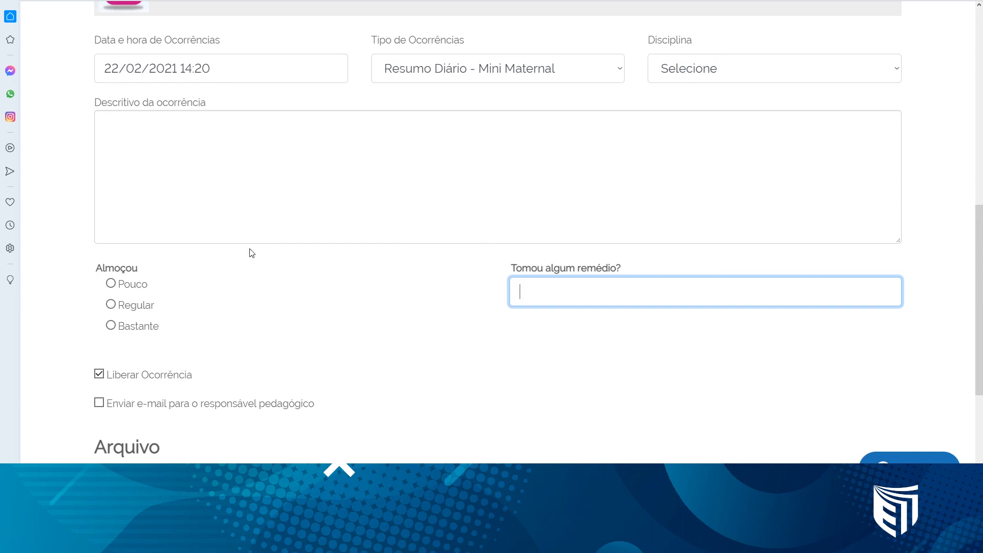
Submit the occurrence with "Liberar Ocorrência" enabled, the e-mail to the pedagogical guardian disabled, and no files or videos attached.
{"action": "scroll", "coordinate": [248, 253], "scroll_direction": "down", "scroll_amount": 3}
{"action": "left_click", "coordinate": [250, 313]}
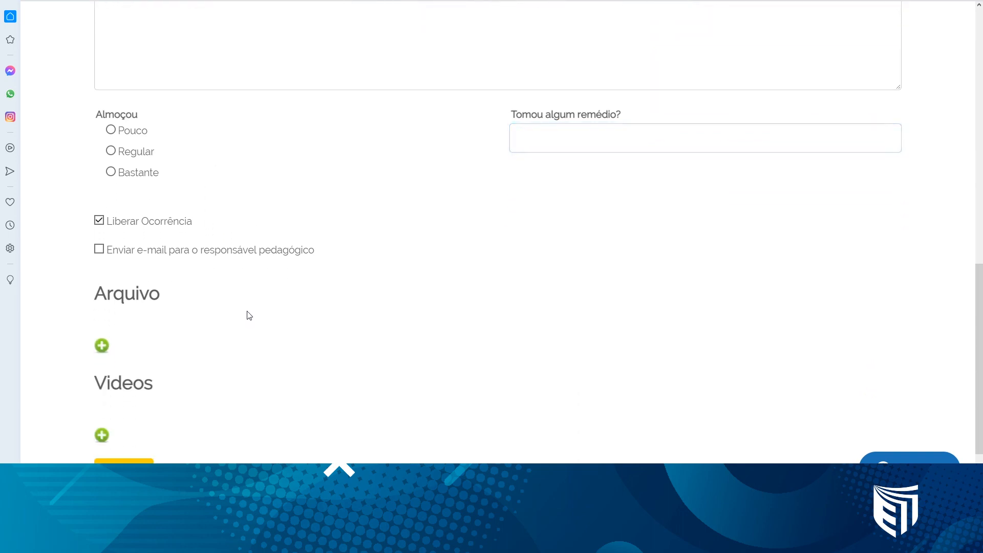
{"action": "left_click_drag", "start_coordinate": [203, 232], "coordinate": [111, 230]}
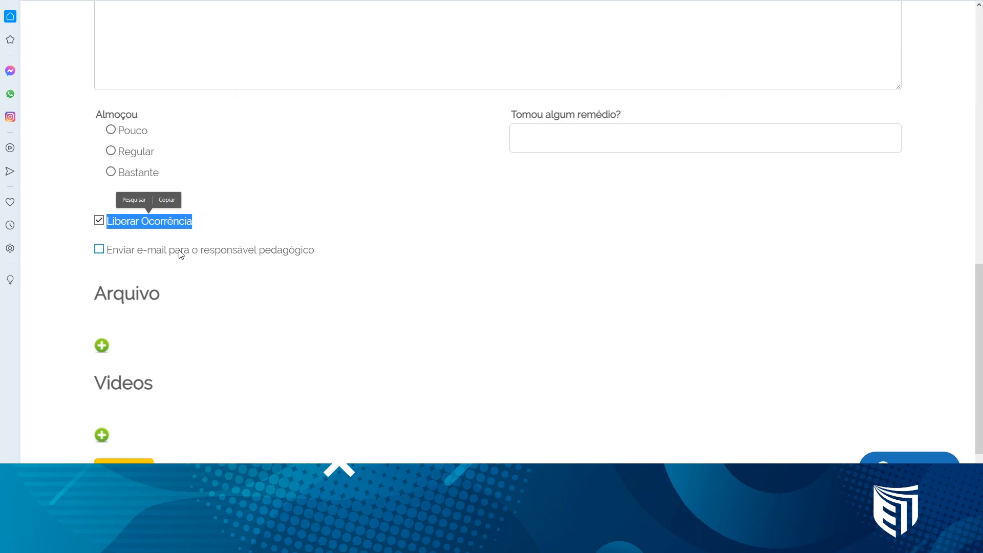
{"action": "left_click", "coordinate": [233, 316]}
{"action": "scroll", "coordinate": [194, 312], "scroll_direction": "down", "scroll_amount": 2}
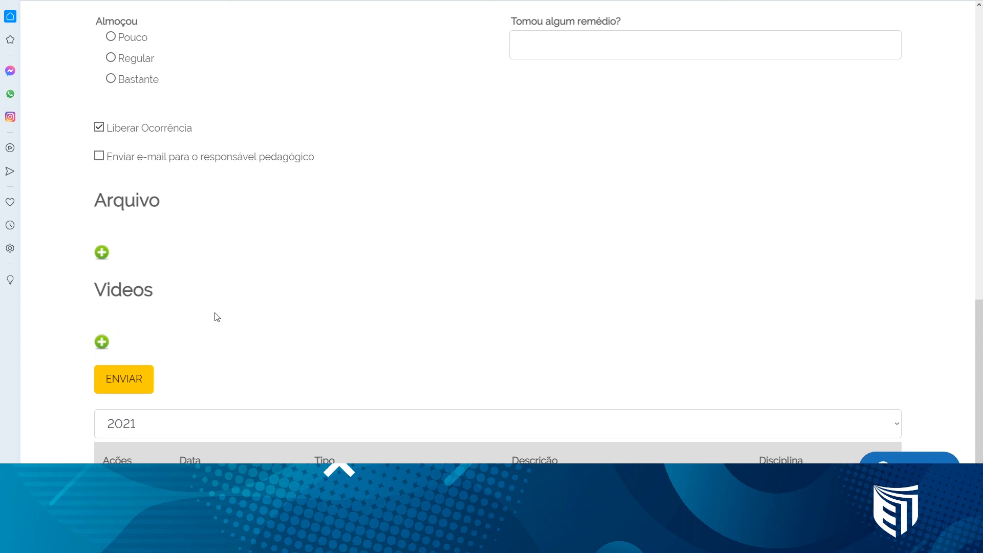
{"action": "left_click", "coordinate": [137, 391]}
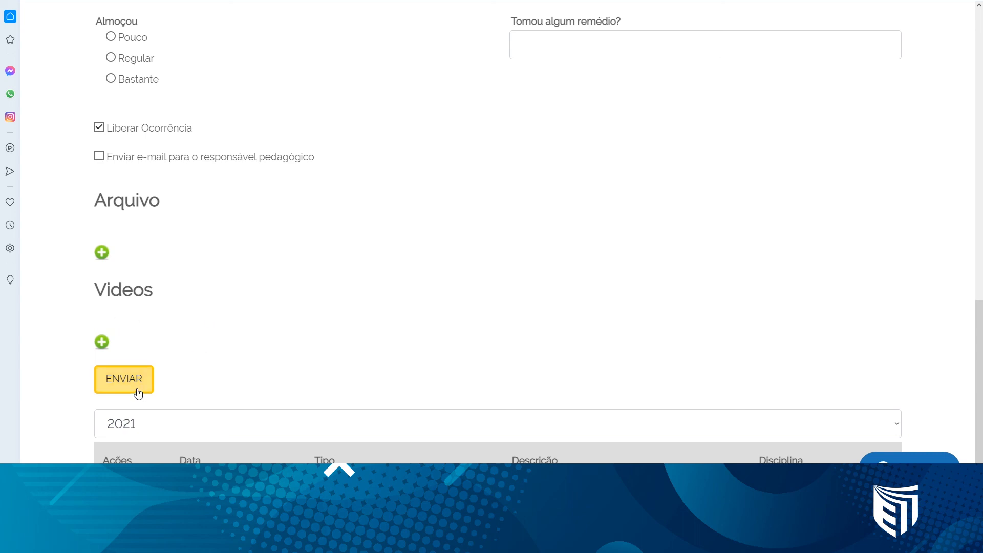